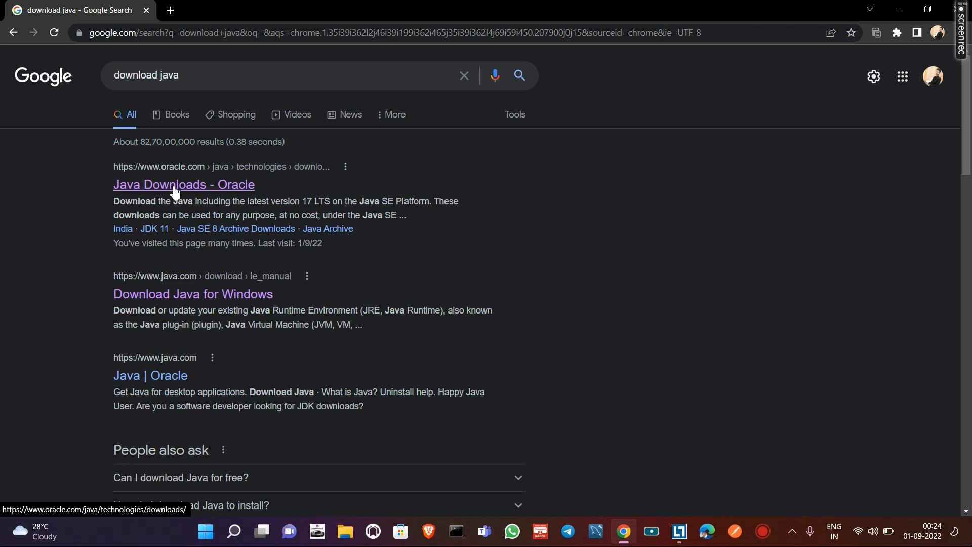
# - Open Oracle's Java Downloads page from the search results and show the JDK 18 downloads for Windows
pyautogui.click(175, 187)
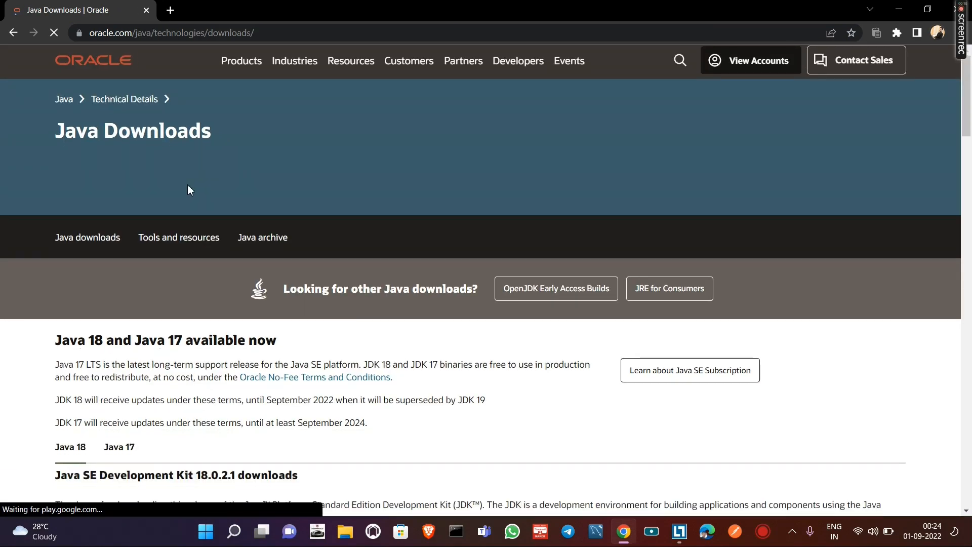
pyautogui.scroll(-7, 191, 186)
pyautogui.scroll(-1, 195, 213)
pyautogui.click(157, 134)
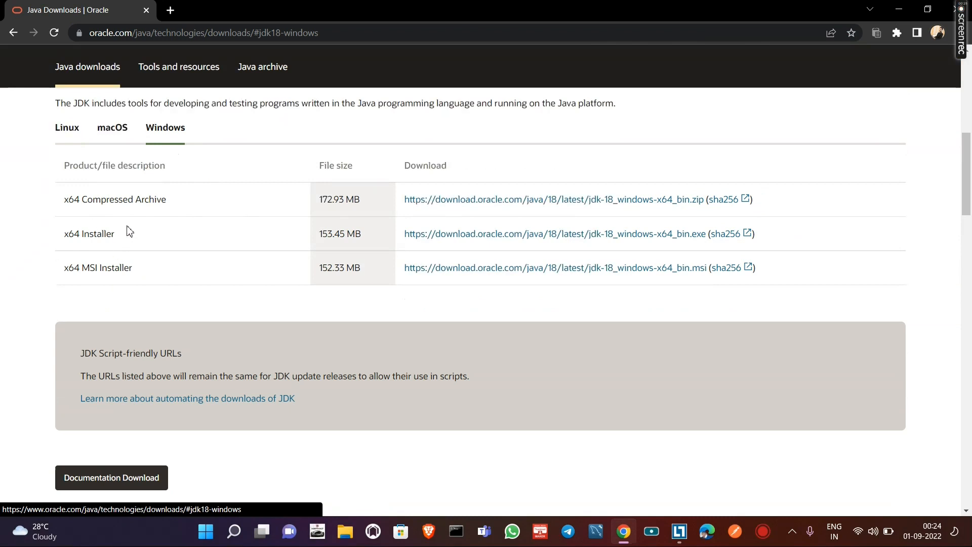
# - Start downloading the JDK 18 x64 Installer for Windows and cancel the download
pyautogui.click(515, 235)
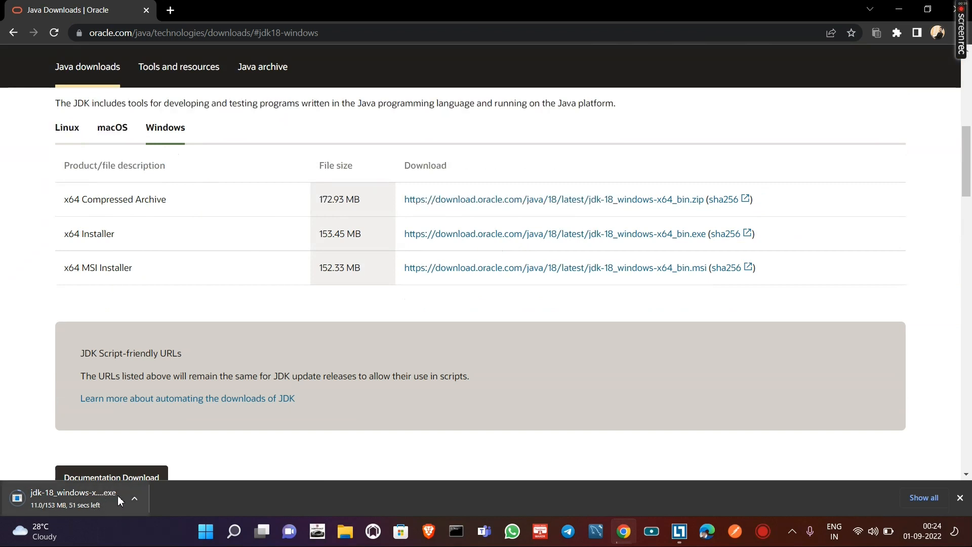
pyautogui.click(136, 499)
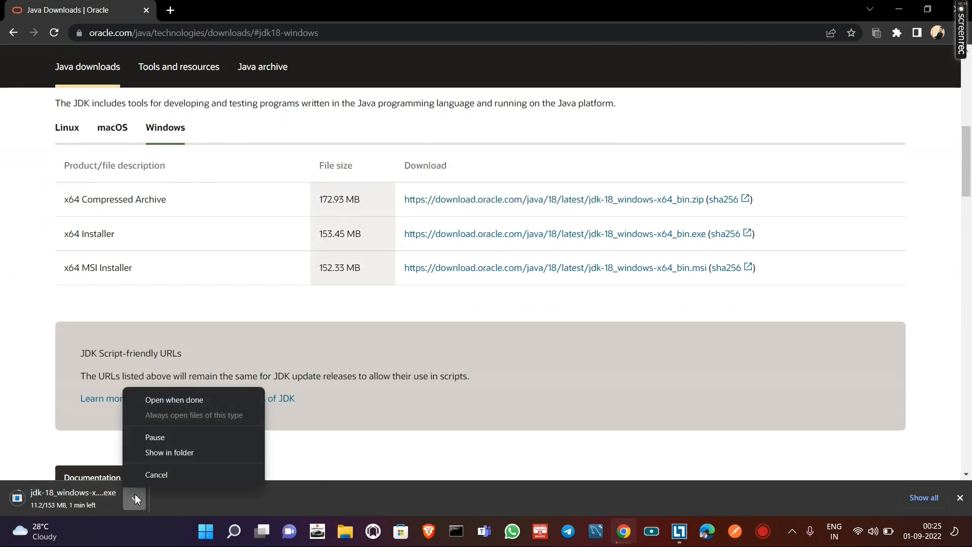
pyautogui.click(157, 475)
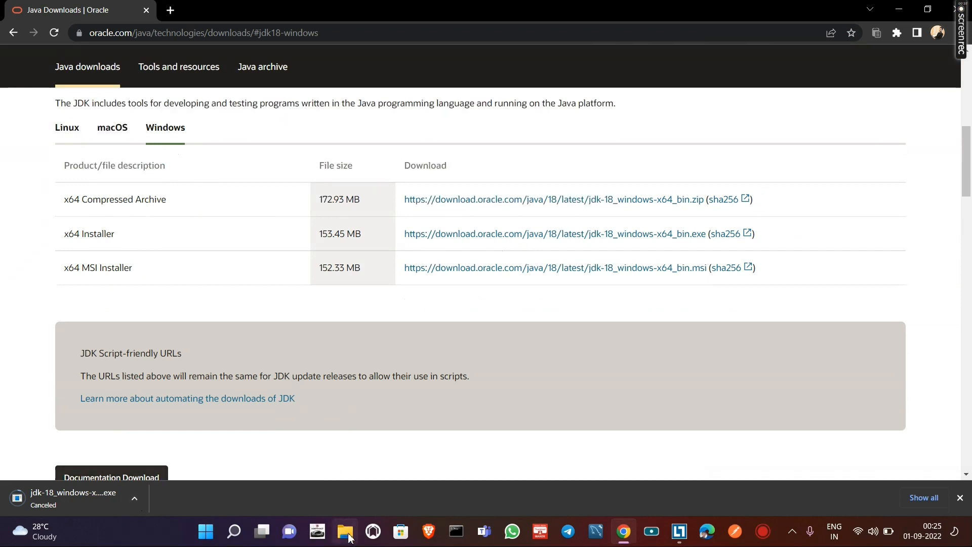
# - Switch to File Explorer and search the Downloads folder for jdk-18
pyautogui.click(347, 536)
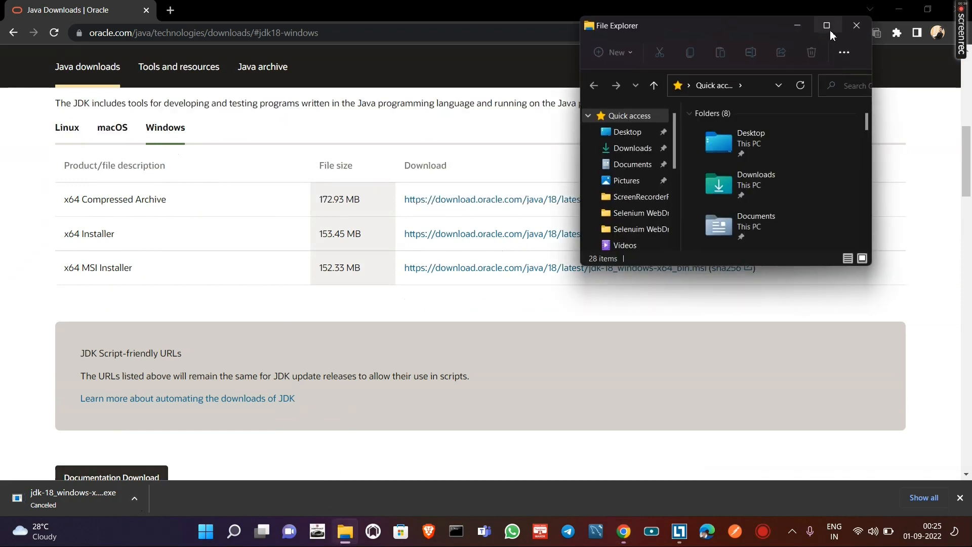
pyautogui.click(827, 25)
pyautogui.click(94, 127)
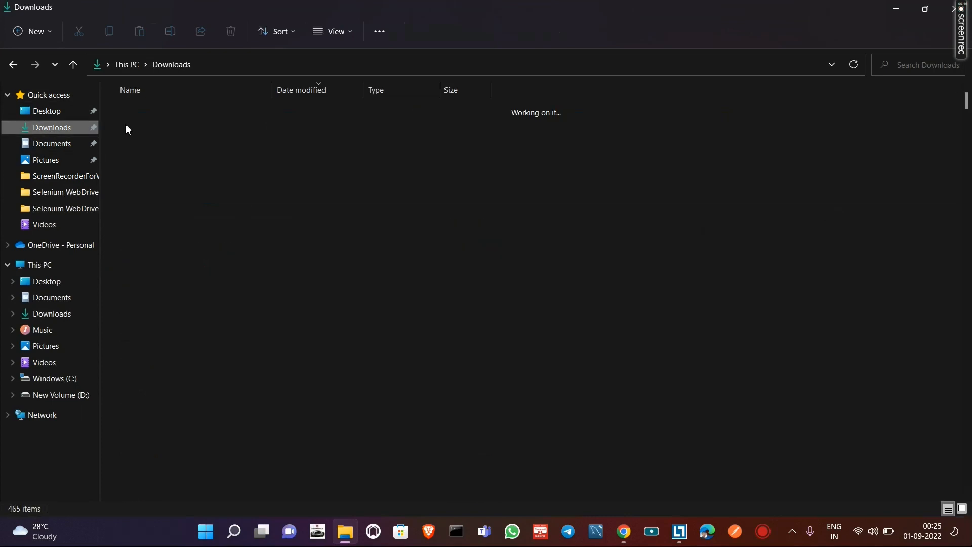
pyautogui.click(907, 8)
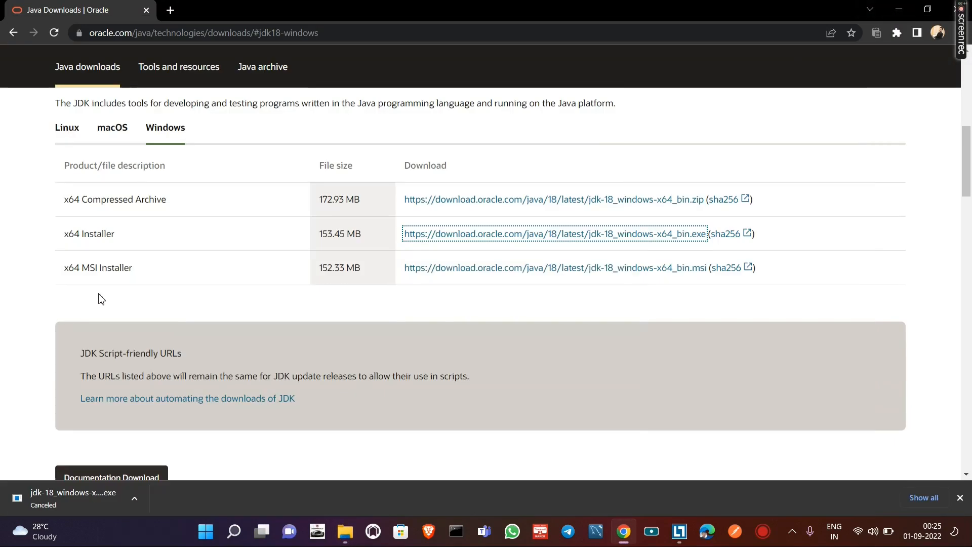
pyautogui.click(344, 532)
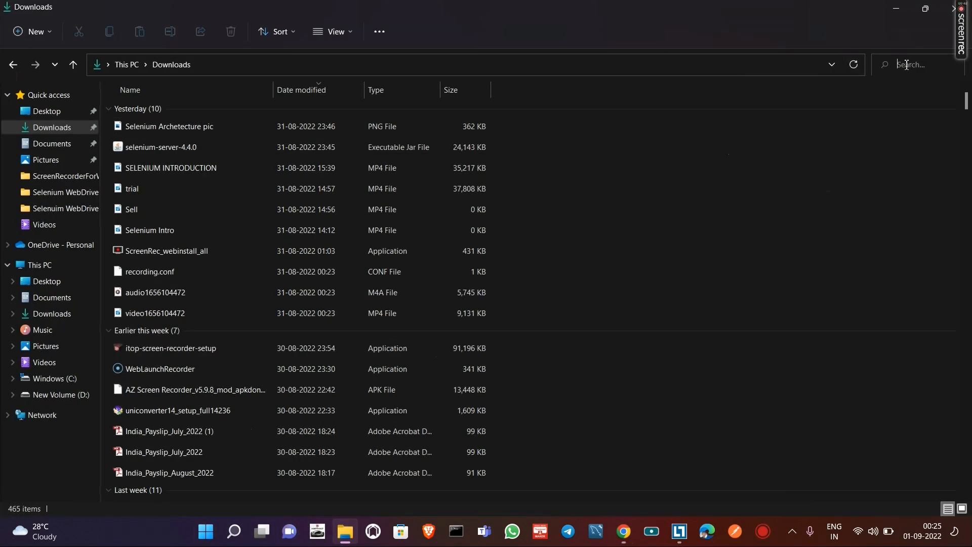
pyautogui.write('jd')
pyautogui.write('k-18')
pyautogui.click(952, 65)
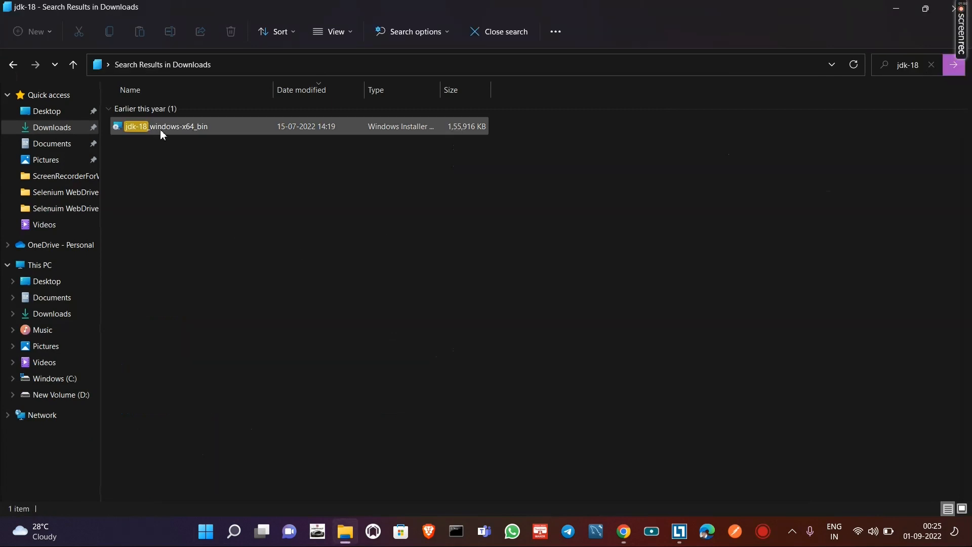
# - Reinstall Java SE Development Kit 18.0.1.1 from jdk-18_windows-x64_bin, keeping the default destination folder, and close the installer
pyautogui.doubleClick(160, 130)
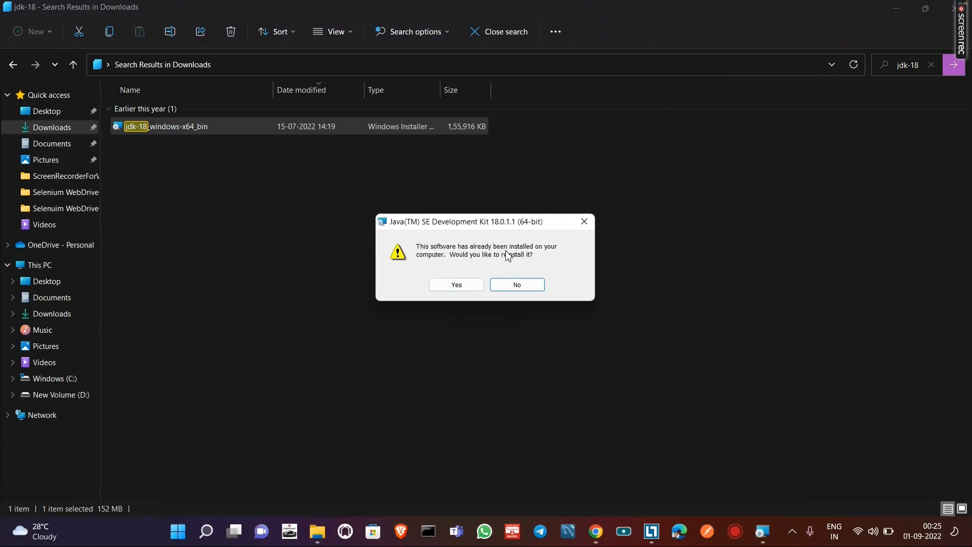
pyautogui.click(450, 287)
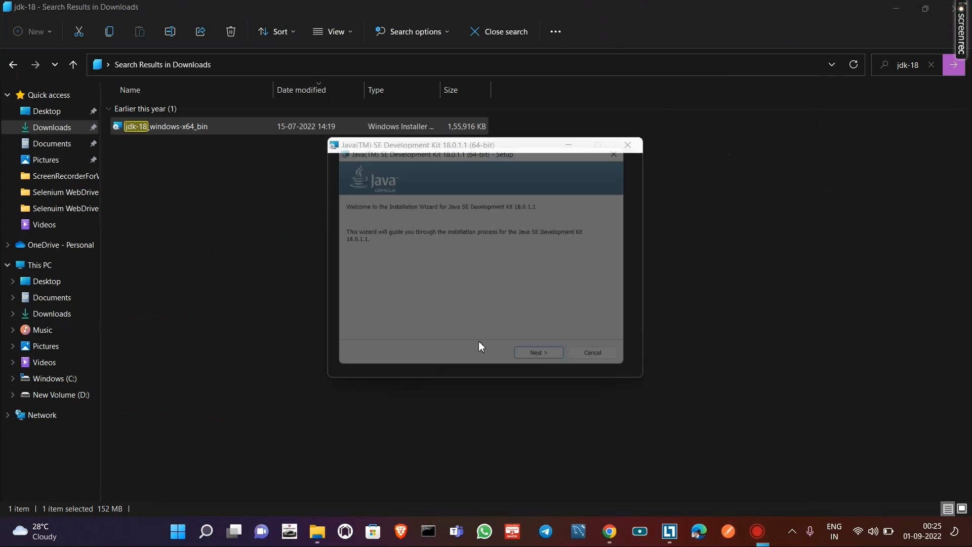
pyautogui.click(551, 366)
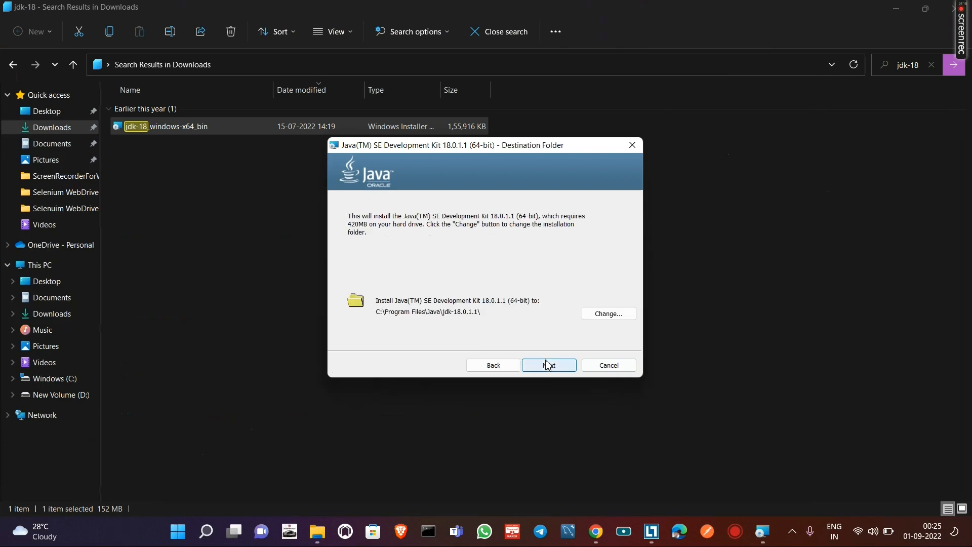
pyautogui.click(550, 367)
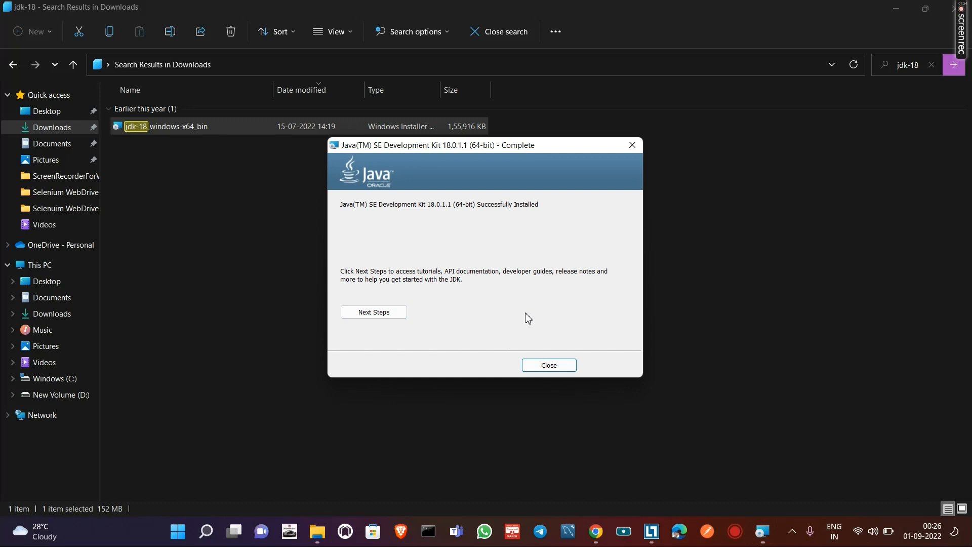
pyautogui.click(551, 366)
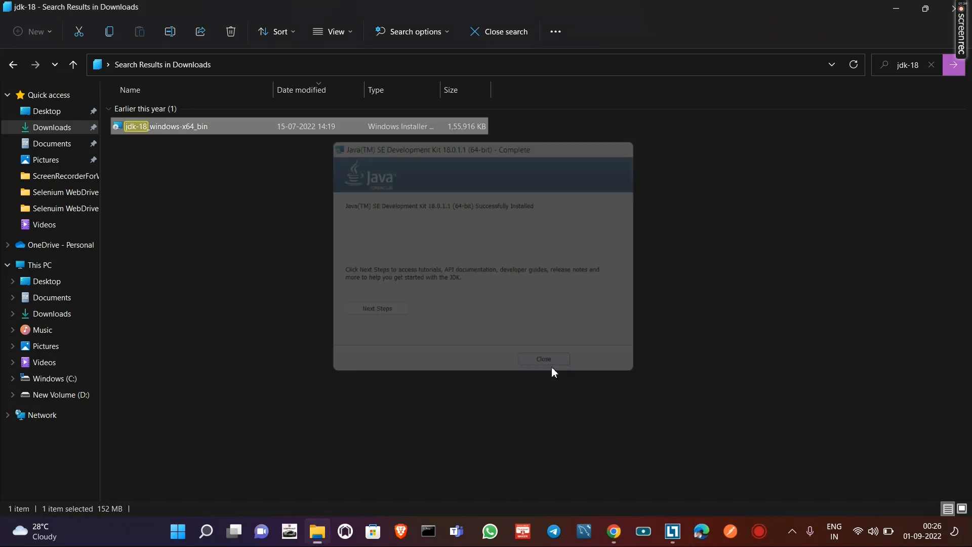
# - Open a Command Prompt window and close the duplicate one
pyautogui.click(458, 530)
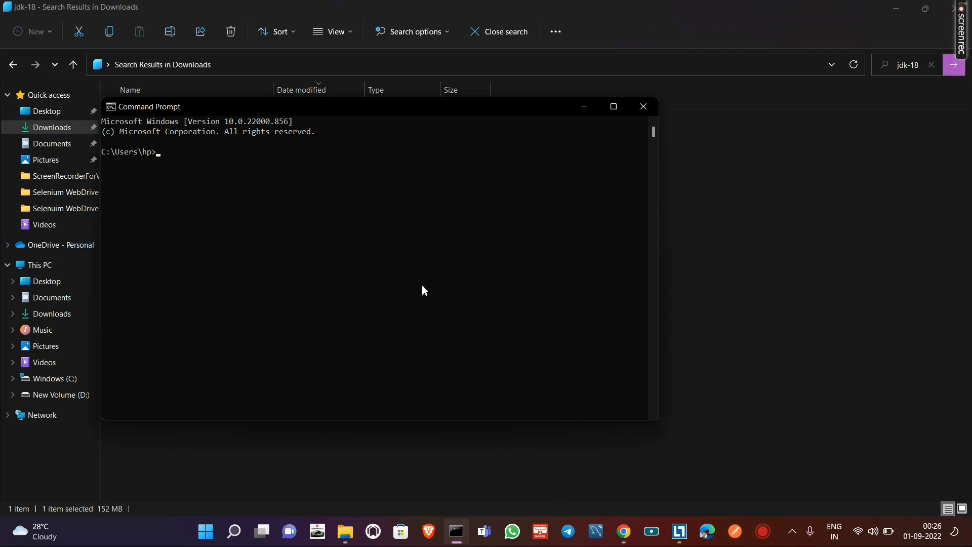
pyautogui.click(205, 532)
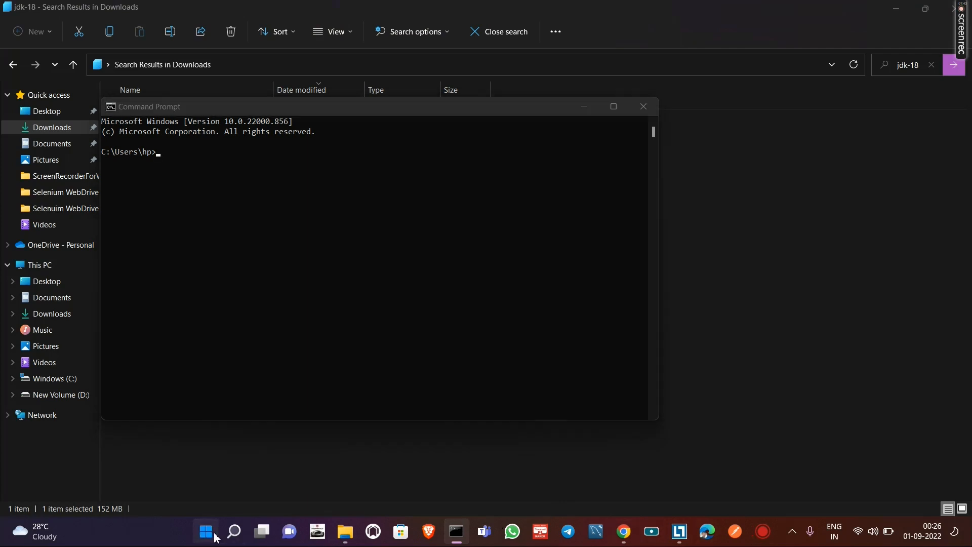
pyautogui.click(419, 87)
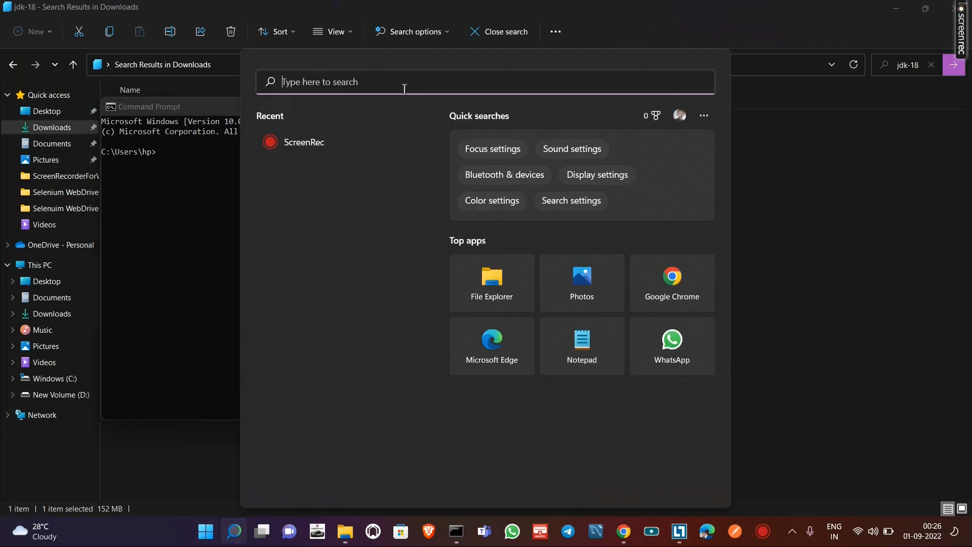
pyautogui.write('comma')
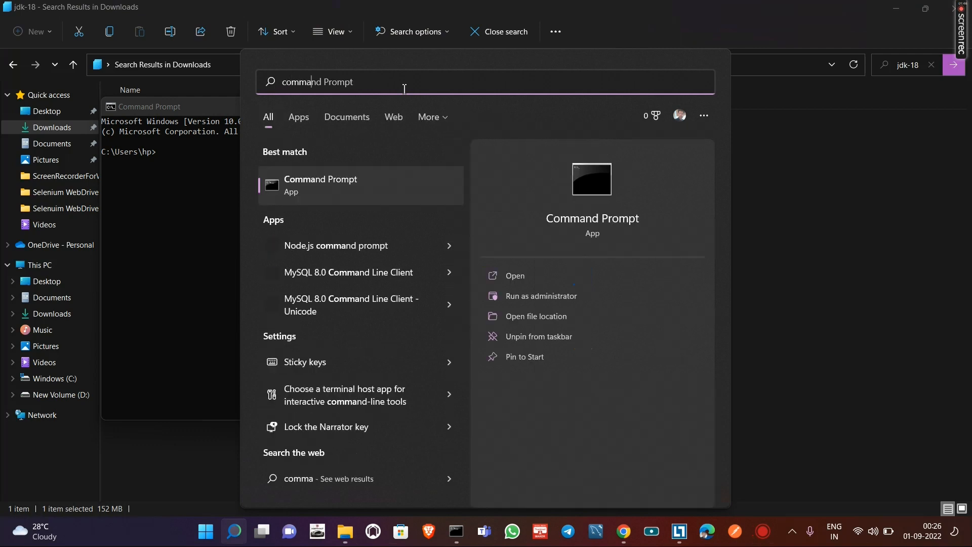
pyautogui.click(332, 185)
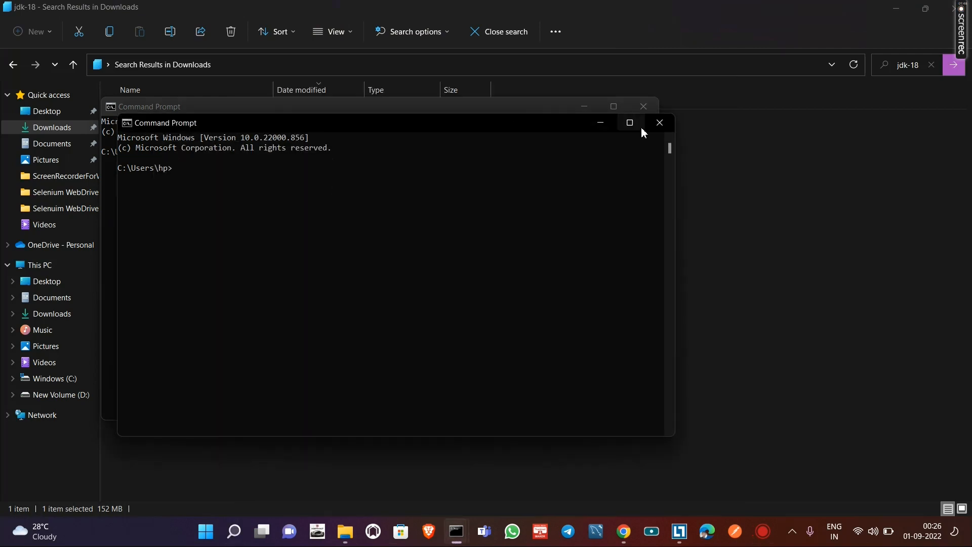
pyautogui.click(643, 106)
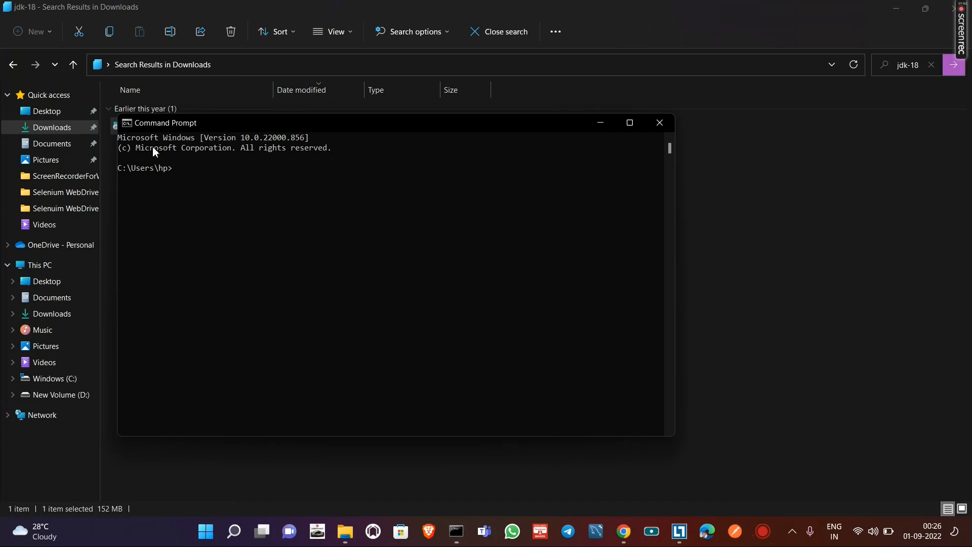
# - Check the installed Java version with java -version and close the Command Prompt
pyautogui.click(265, 172)
pyautogui.write('java -version')
pyautogui.press('Return')
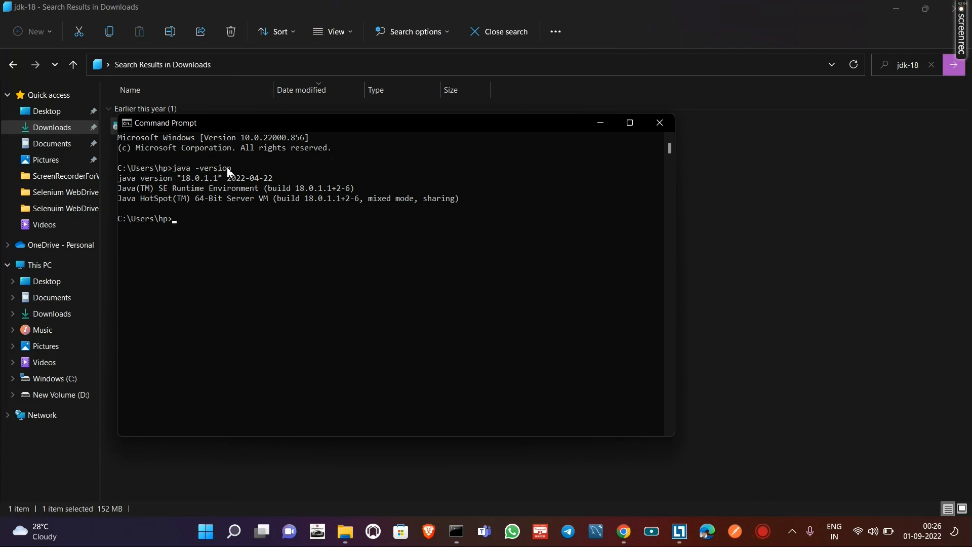
pyautogui.click(659, 124)
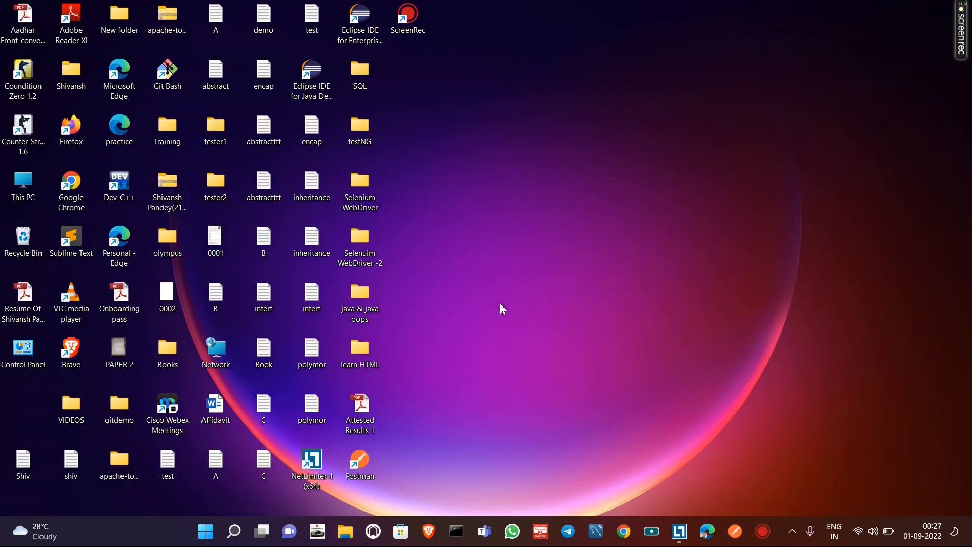
# - Search Windows for "system variables", open the system environment variable settings and bring up the Environment Variables dialog
pyautogui.click(206, 532)
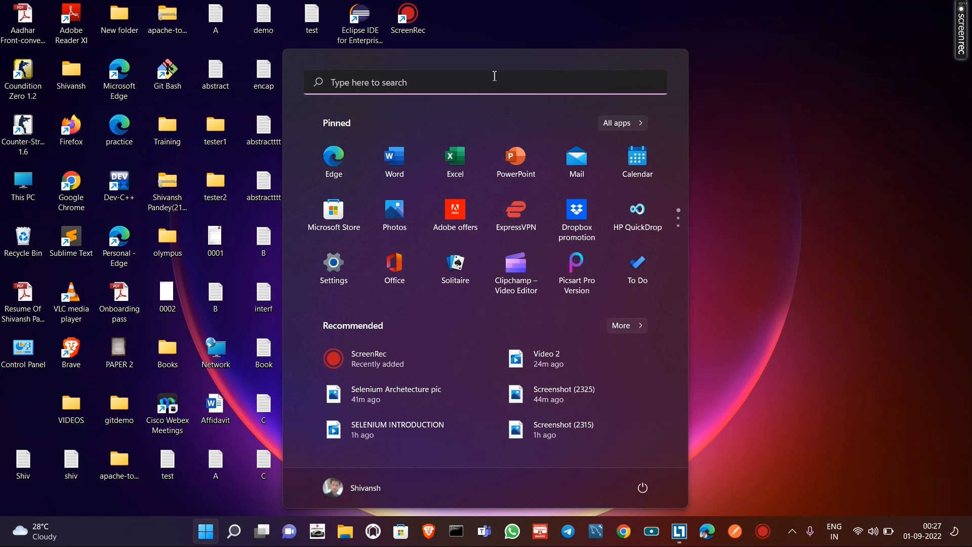
pyautogui.write('system vc')
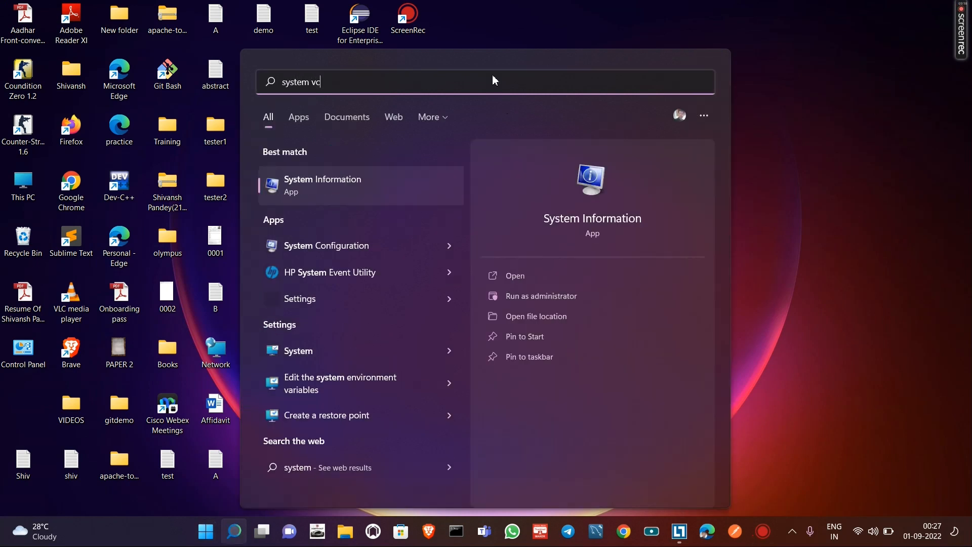
pyautogui.write('ariables')
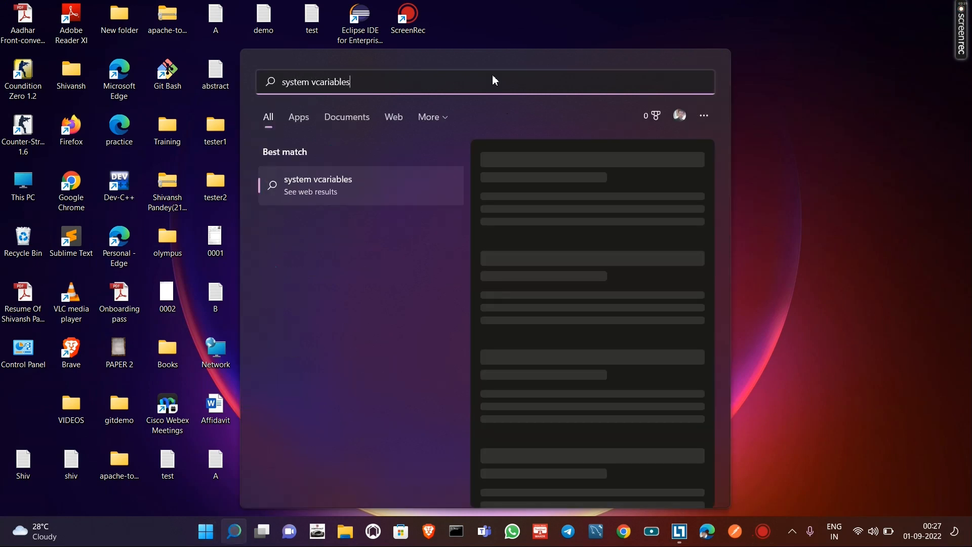
pyautogui.press('BackSpace')
pyautogui.press('BackSpace')
pyautogui.press('BackSpace')
pyautogui.press('BackSpace')
pyautogui.press('BackSpace')
pyautogui.press('BackSpace')
pyautogui.press('BackSpace')
pyautogui.press('BackSpace')
pyautogui.press('BackSpace')
pyautogui.write('a')
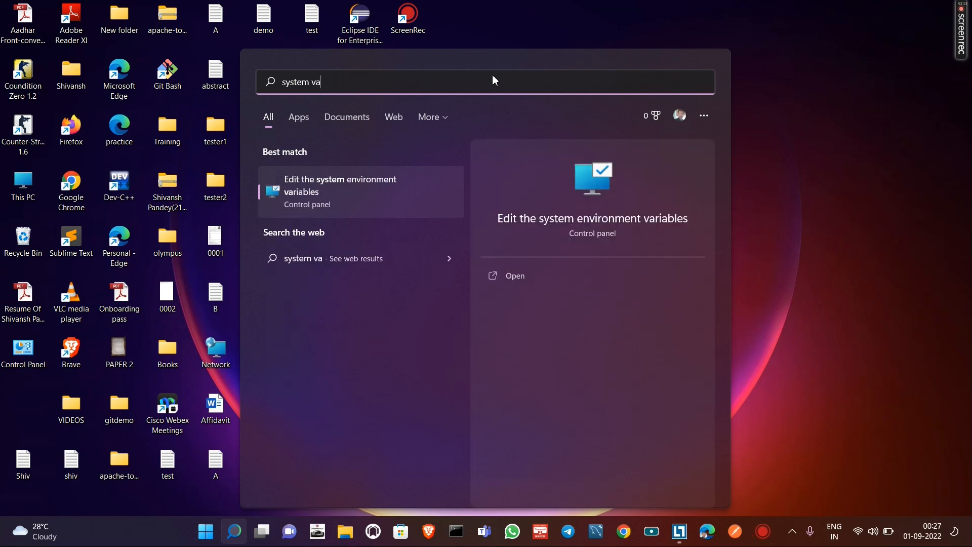
pyautogui.write('riables')
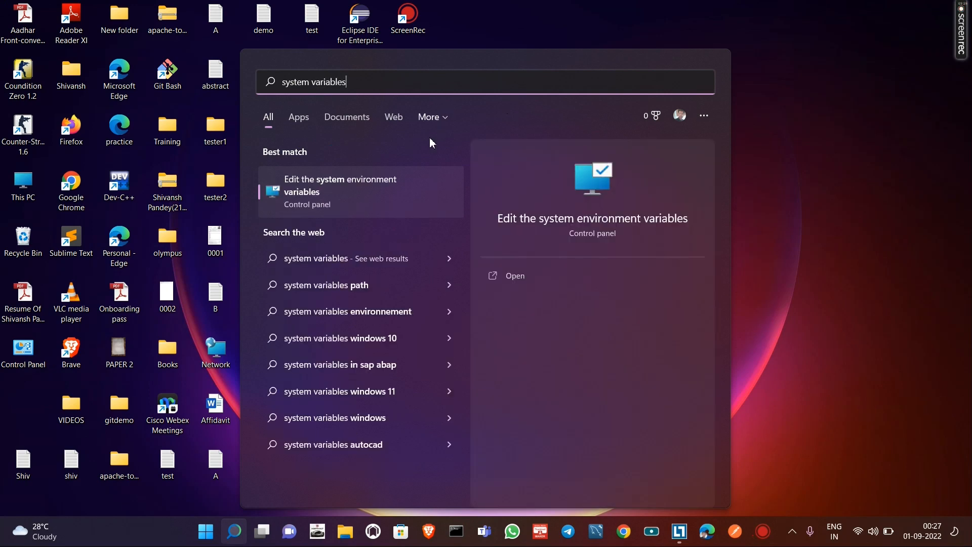
pyautogui.click(400, 188)
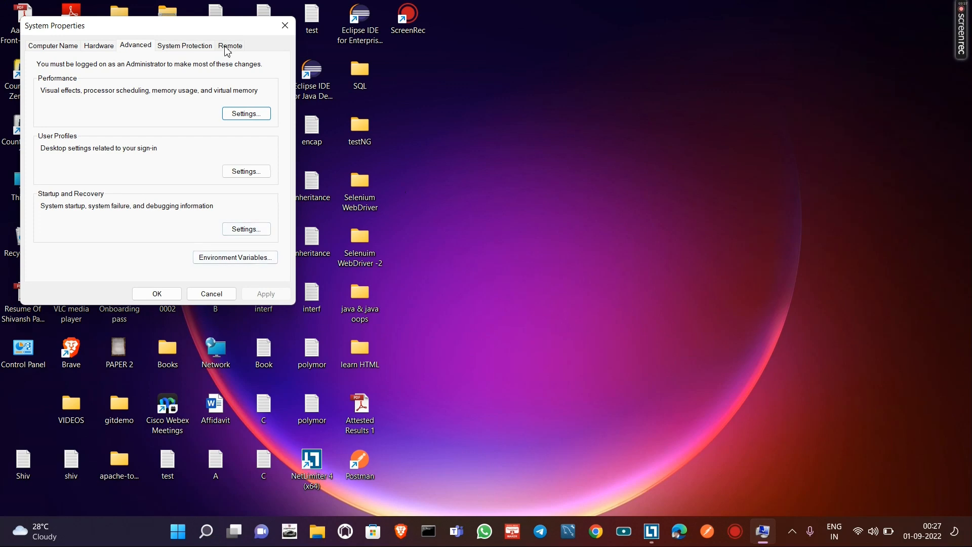
pyautogui.moveTo(161, 34); pyautogui.dragTo(555, 94)
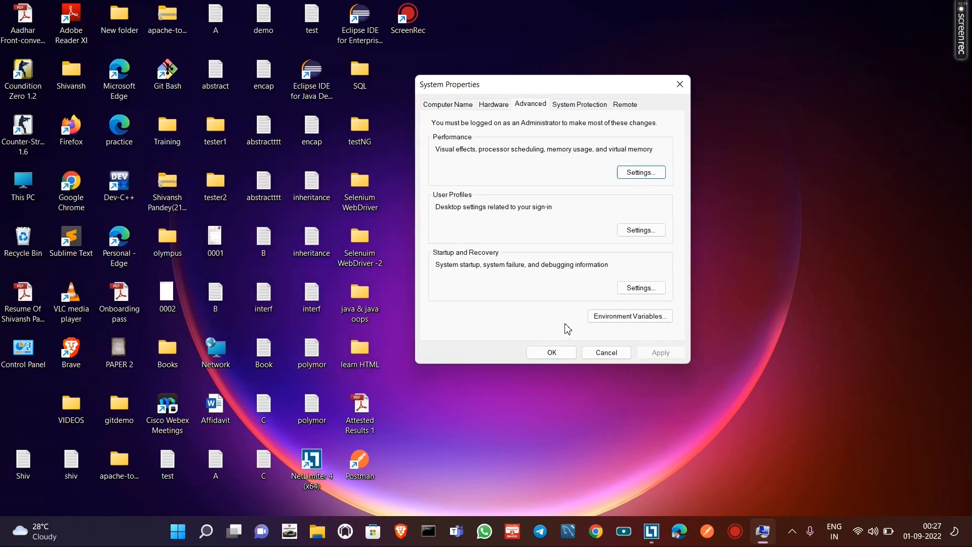
pyautogui.click(626, 317)
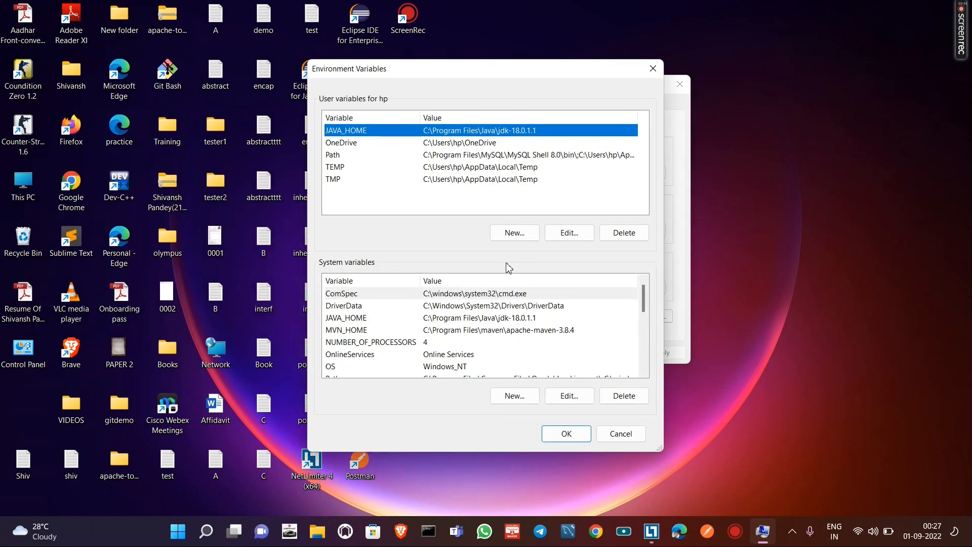
# - Open the system Path variable for editing and start a new blank entry
pyautogui.scroll(-1, 443, 323)
pyautogui.scroll(1, 442, 324)
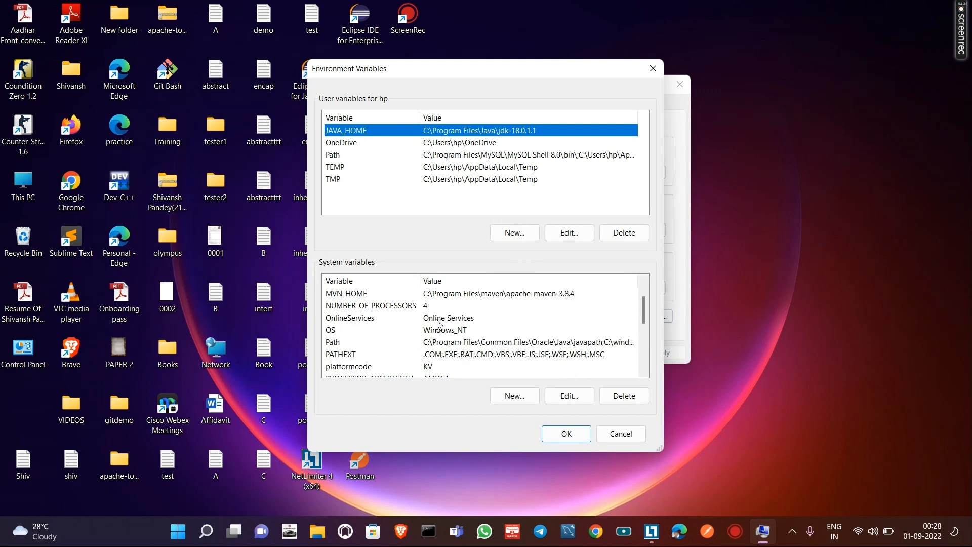
pyautogui.scroll(-1, 438, 323)
pyautogui.click(358, 306)
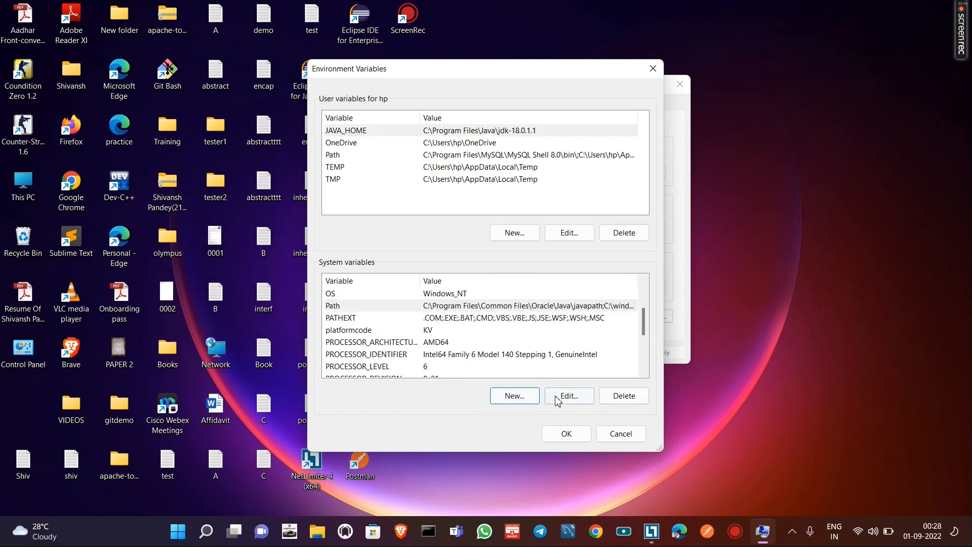
pyautogui.click(568, 396)
pyautogui.click(627, 98)
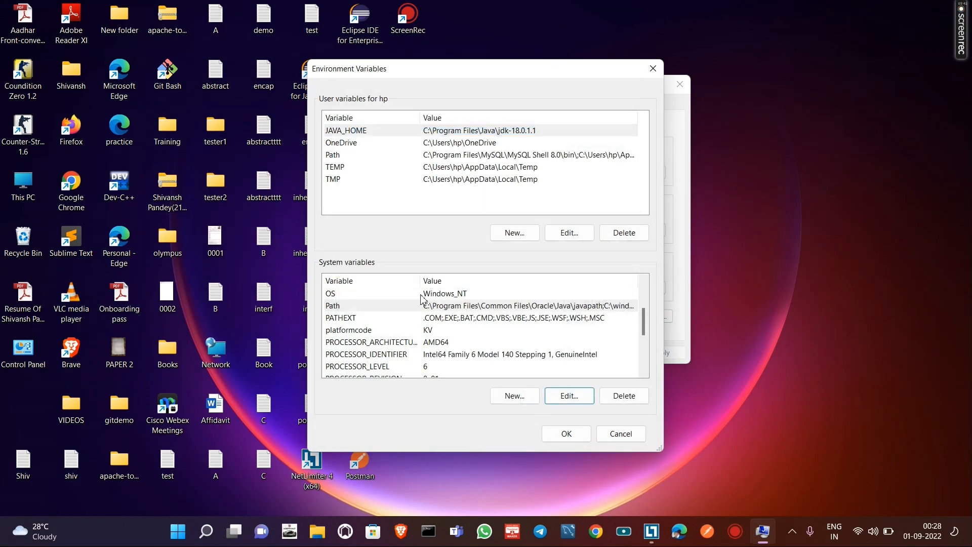
pyautogui.click(580, 396)
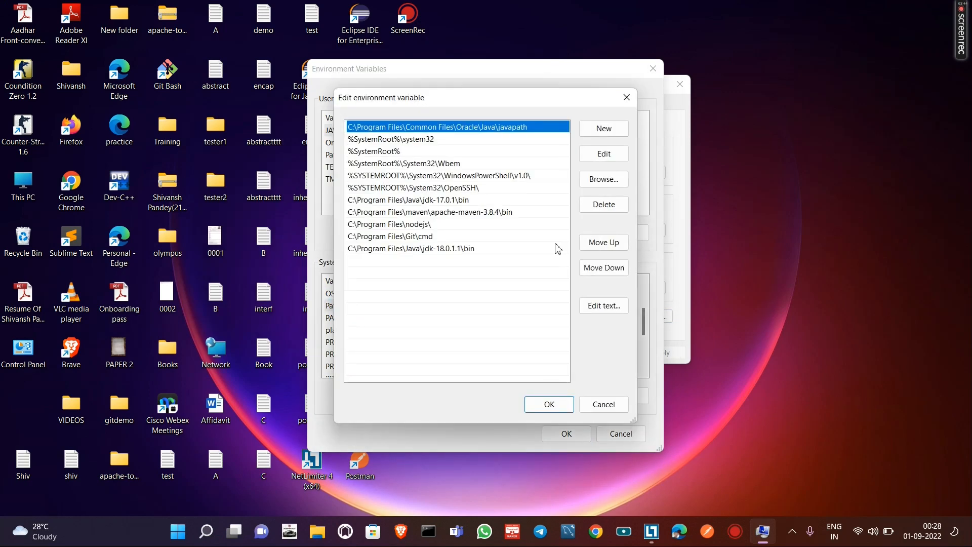
pyautogui.click(604, 134)
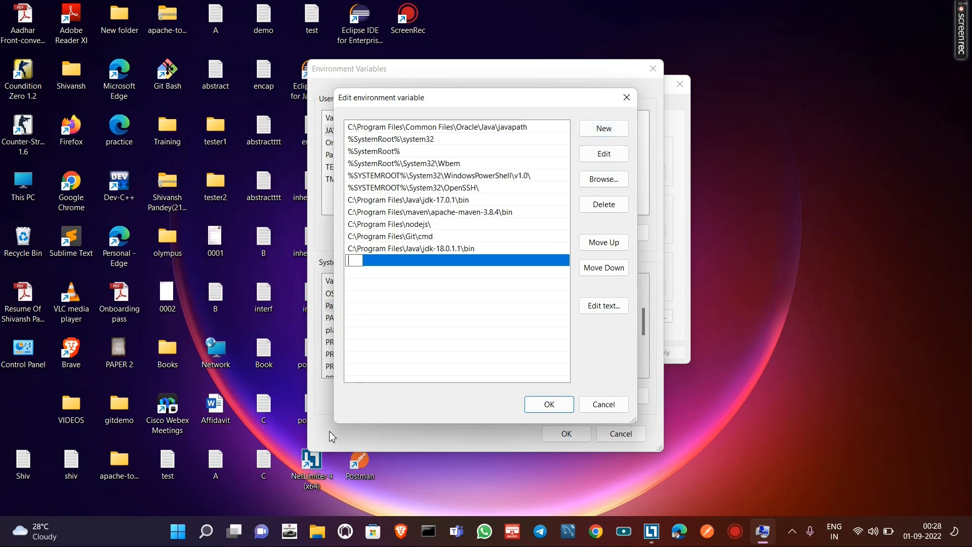
# - Switch to File Explorer, open C:\Program Files\Java\jdk-18.0.1.1\bin, copy its folder path and minimize the window
pyautogui.click(317, 532)
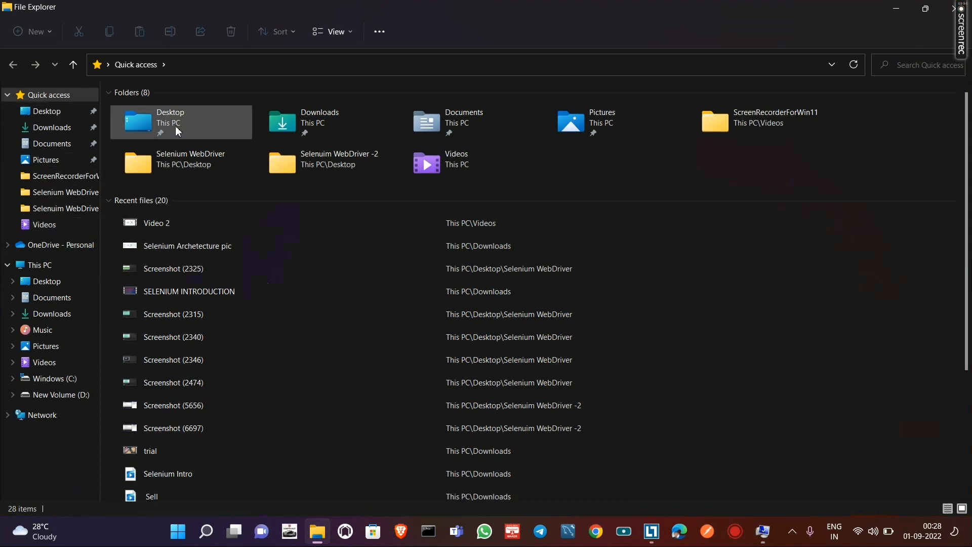
pyautogui.click(71, 263)
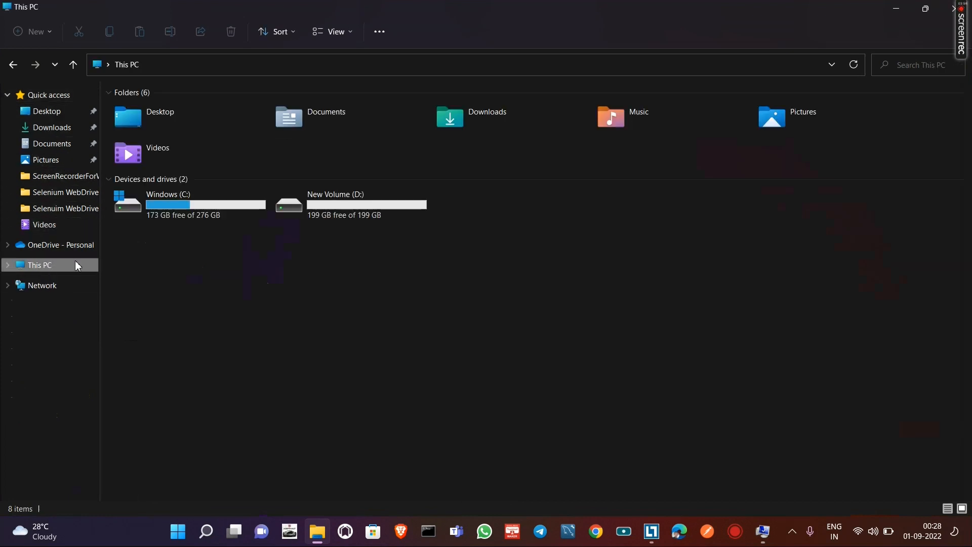
pyautogui.doubleClick(197, 217)
pyautogui.doubleClick(195, 200)
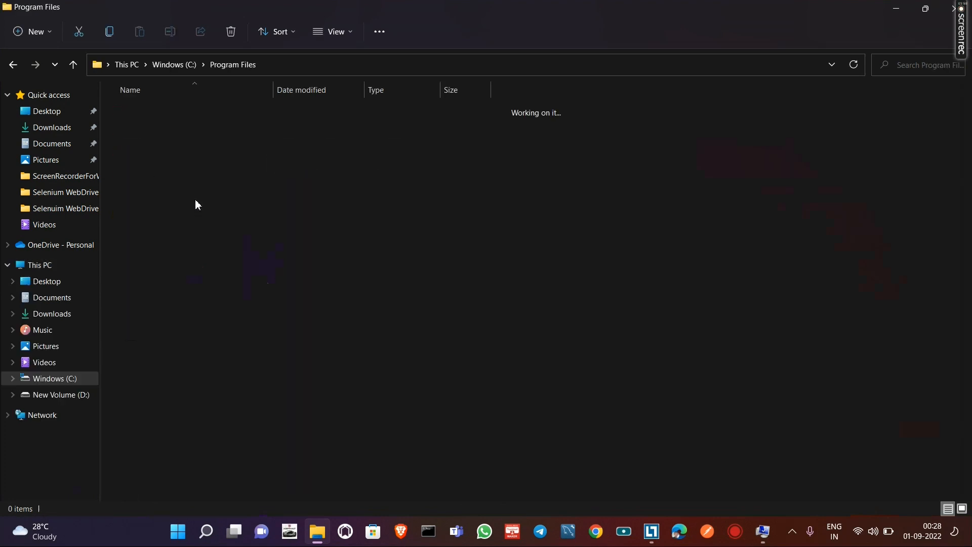
pyautogui.doubleClick(171, 254)
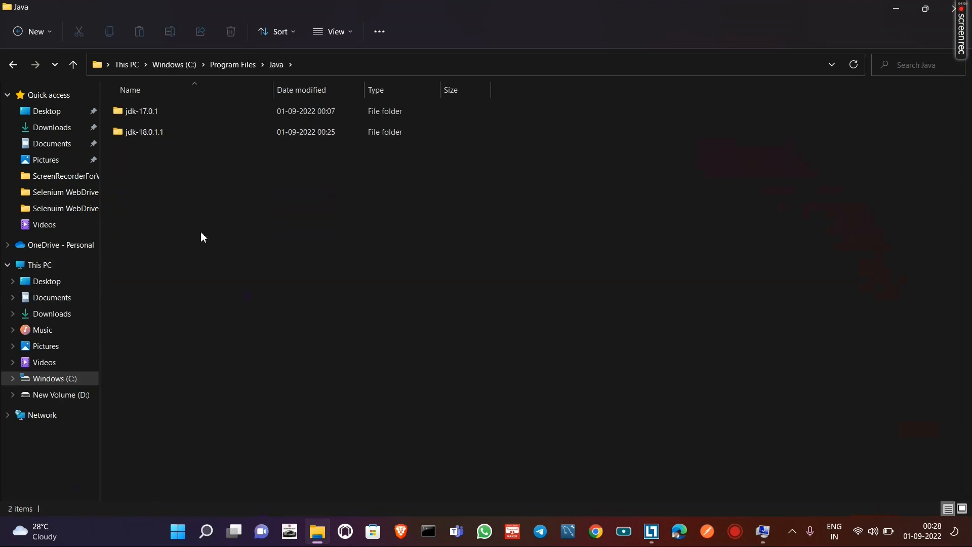
pyautogui.doubleClick(161, 137)
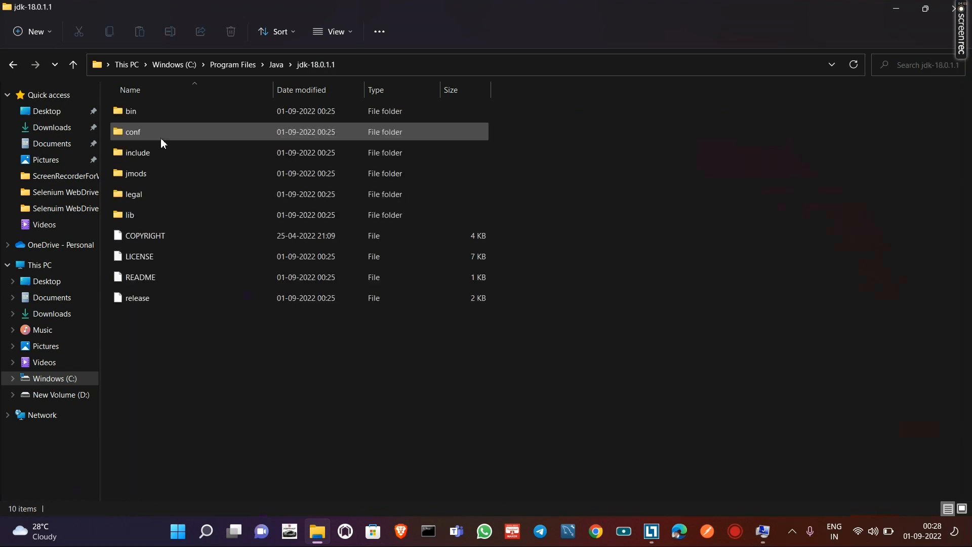
pyautogui.doubleClick(183, 115)
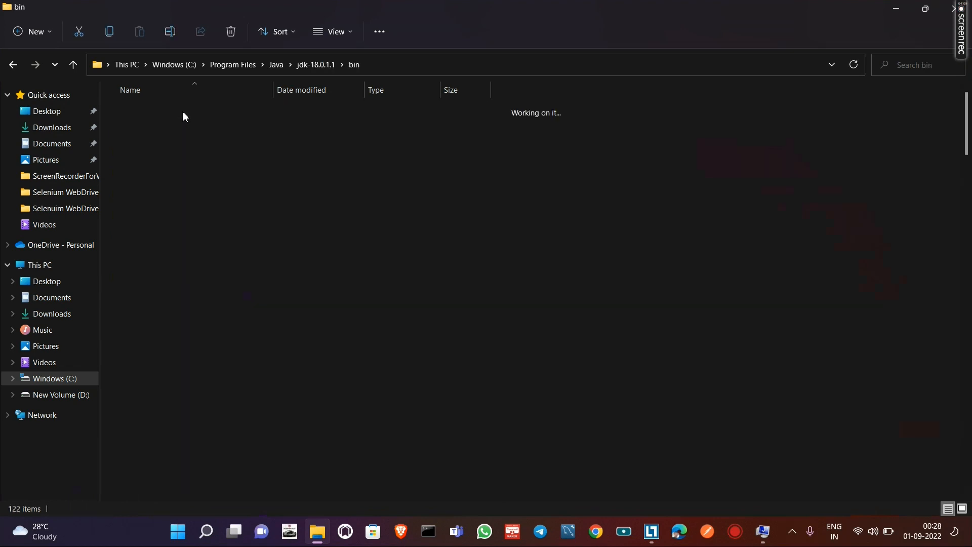
pyautogui.click(389, 71)
pyautogui.hotkey('ctrl', 'c')
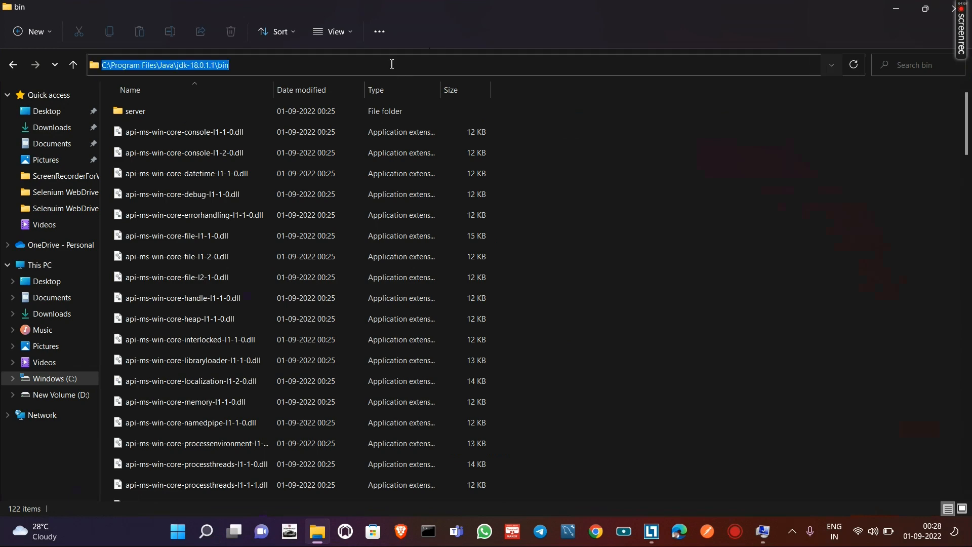
pyautogui.click(894, 11)
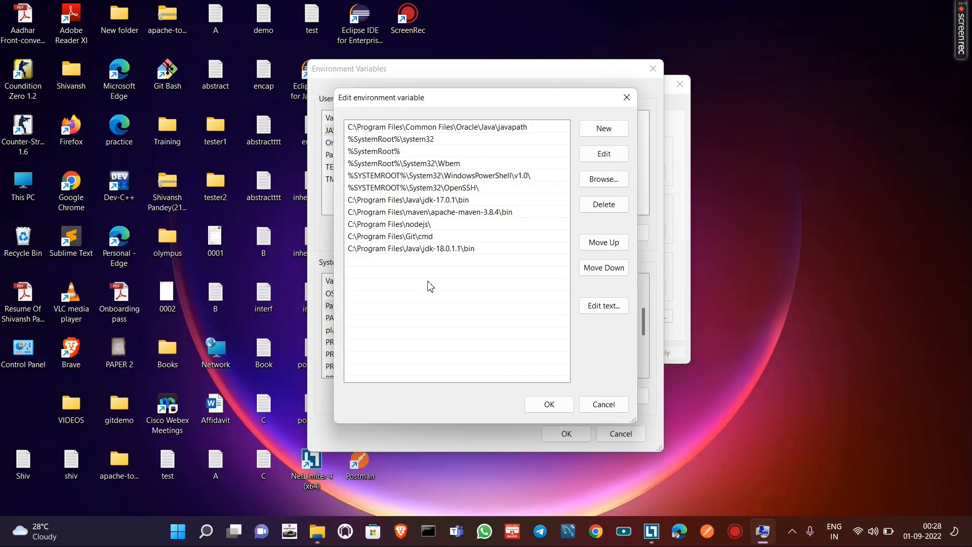
# - Add C:\Program Files\Java\jdk-18.0.1.1\bin as a new entry in the system Path variable and confirm the edit
pyautogui.click(591, 130)
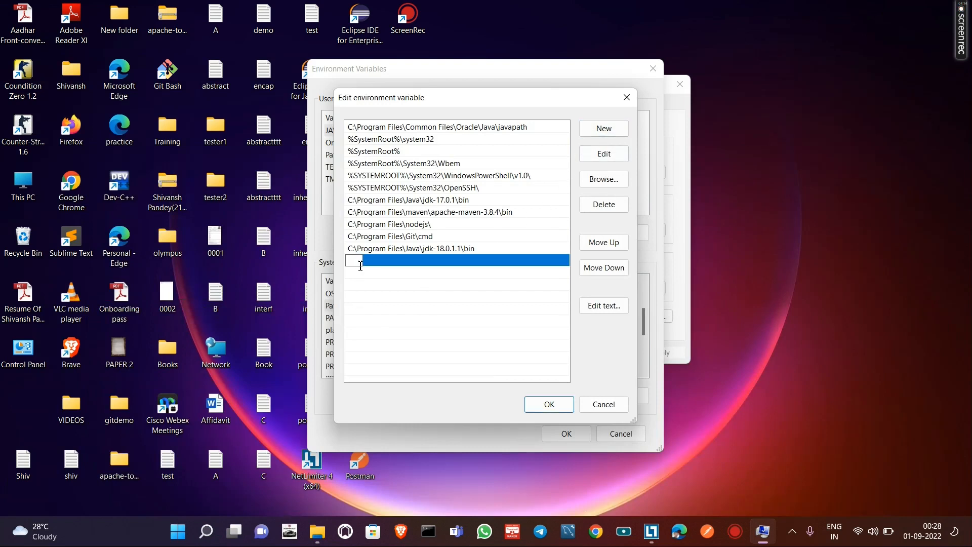
pyautogui.hotkey('ctrl', 'v')
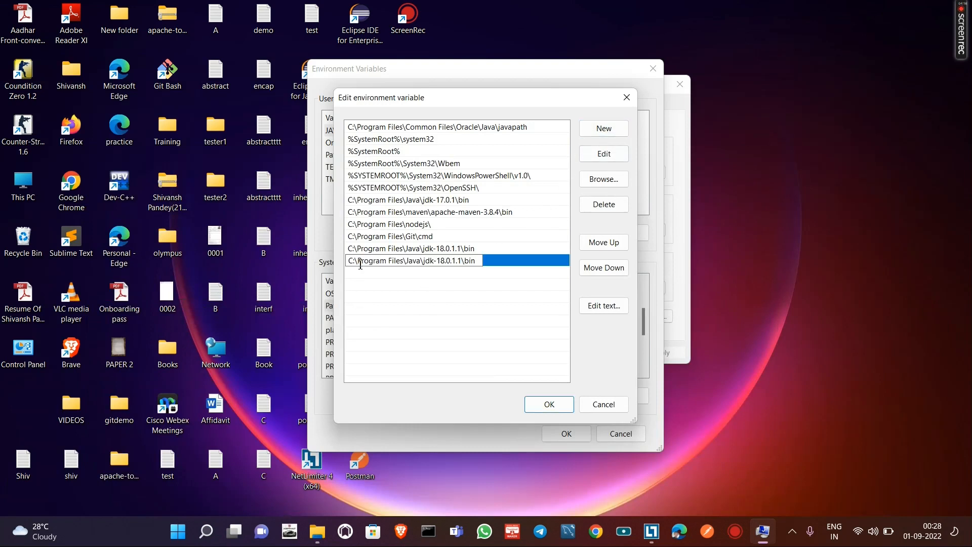
pyautogui.click(551, 406)
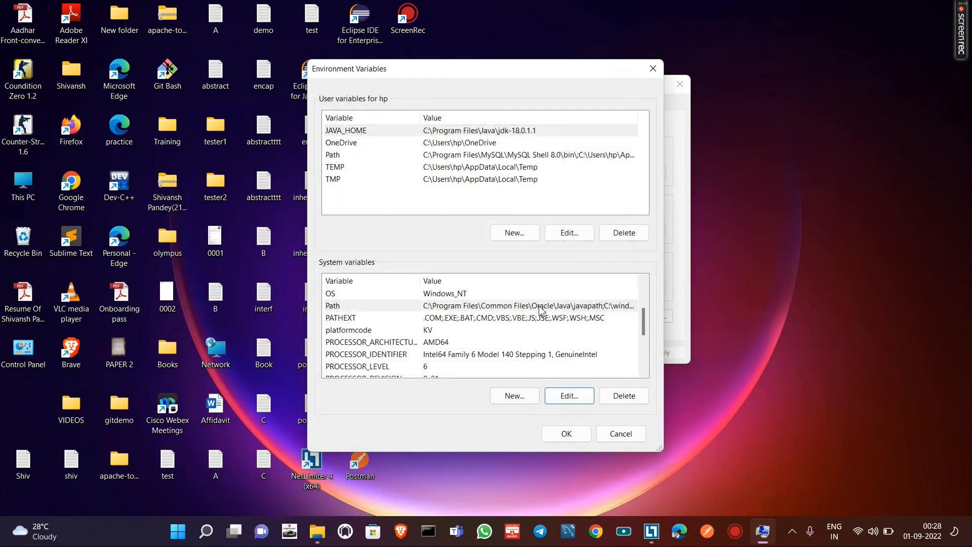
# - Start a new system variable named JAVA_HOME and go to its value
pyautogui.click(515, 396)
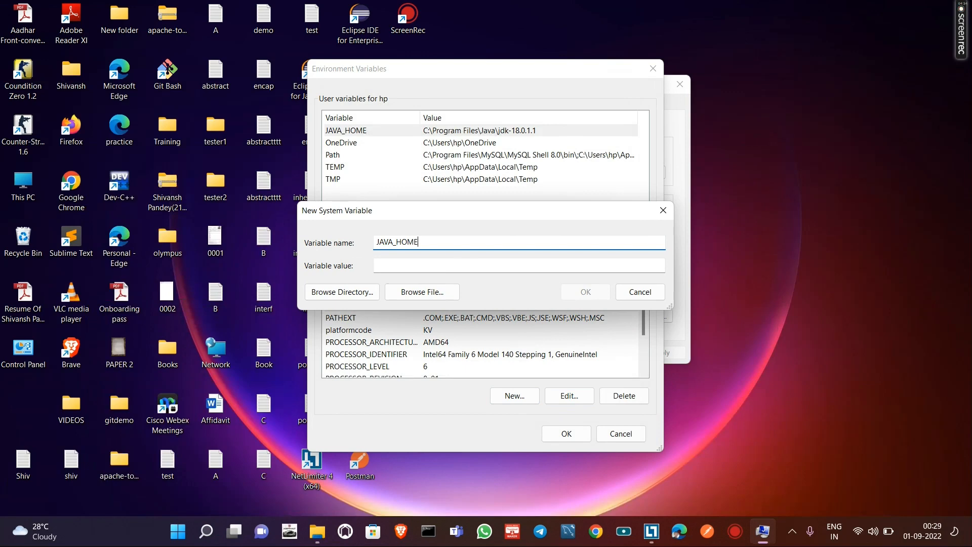
pyautogui.click(450, 266)
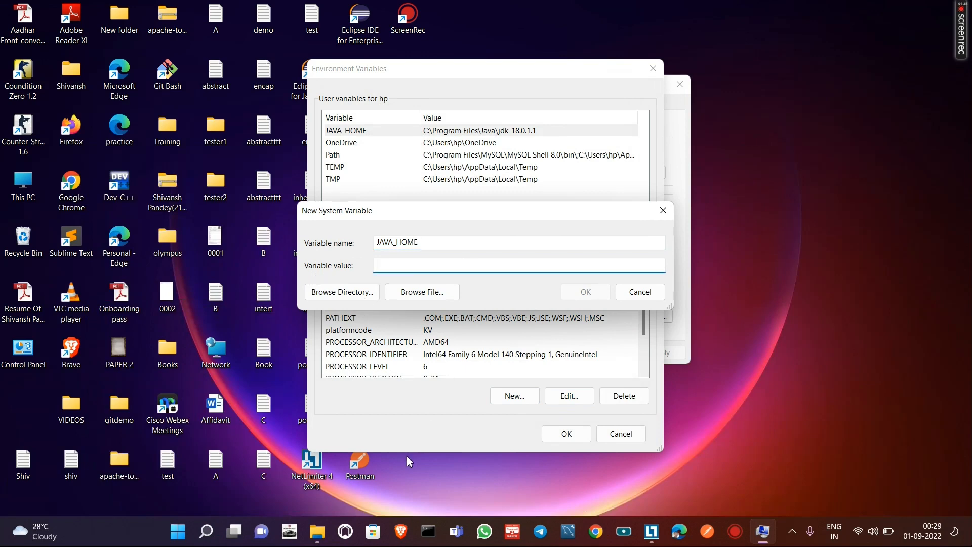
pyautogui.click(317, 531)
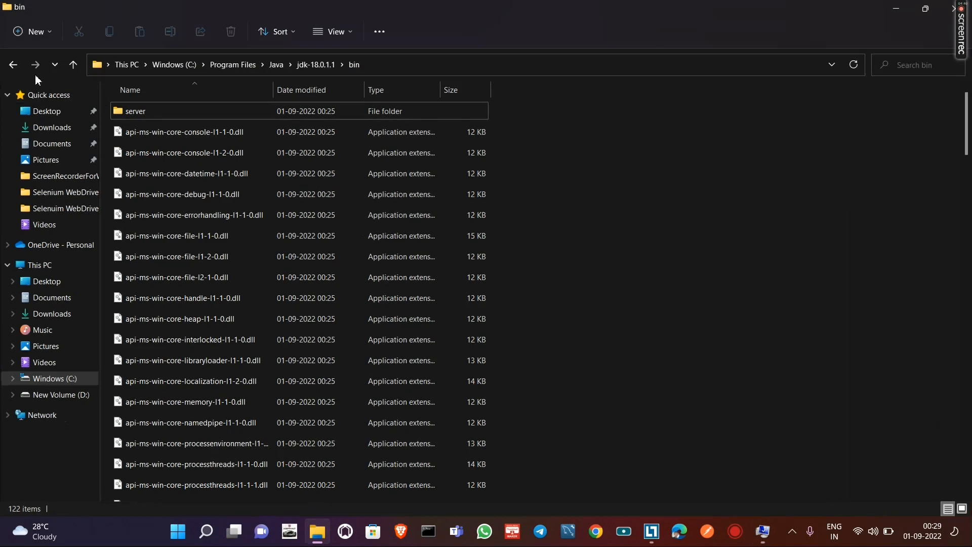
pyautogui.click(12, 65)
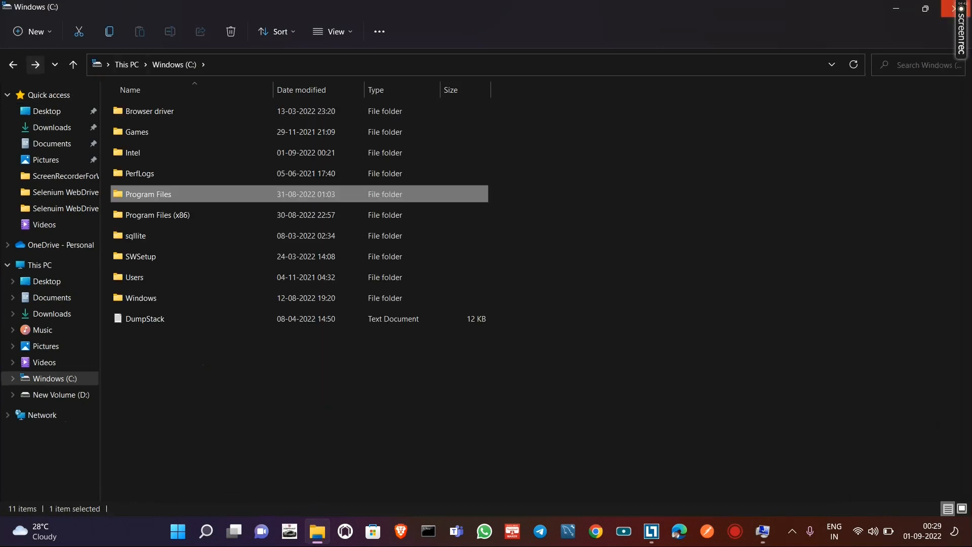
pyautogui.click(944, 10)
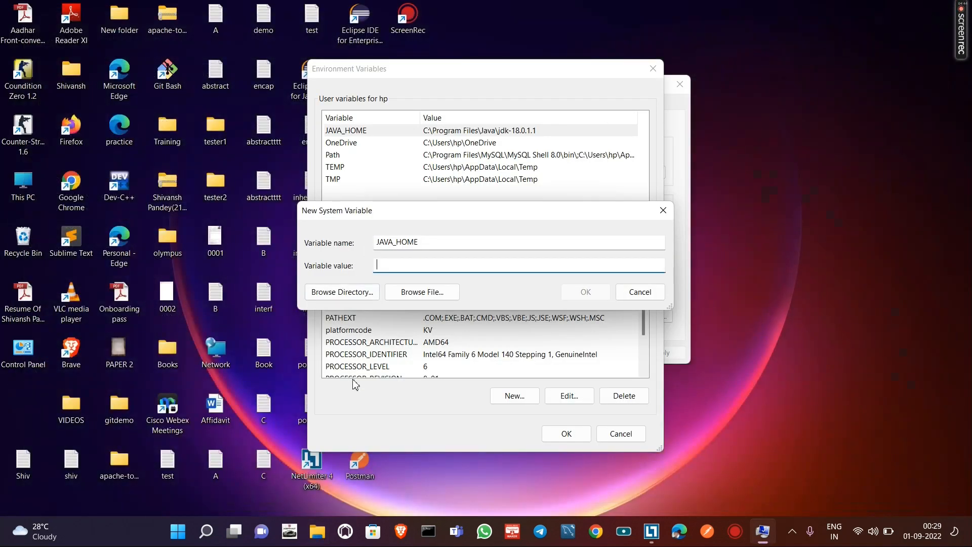
# - Switch to File Explorer, open C:\Program Files\Java\jdk-18.0.1.1, copy its folder path and minimize the window
pyautogui.doubleClick(22, 185)
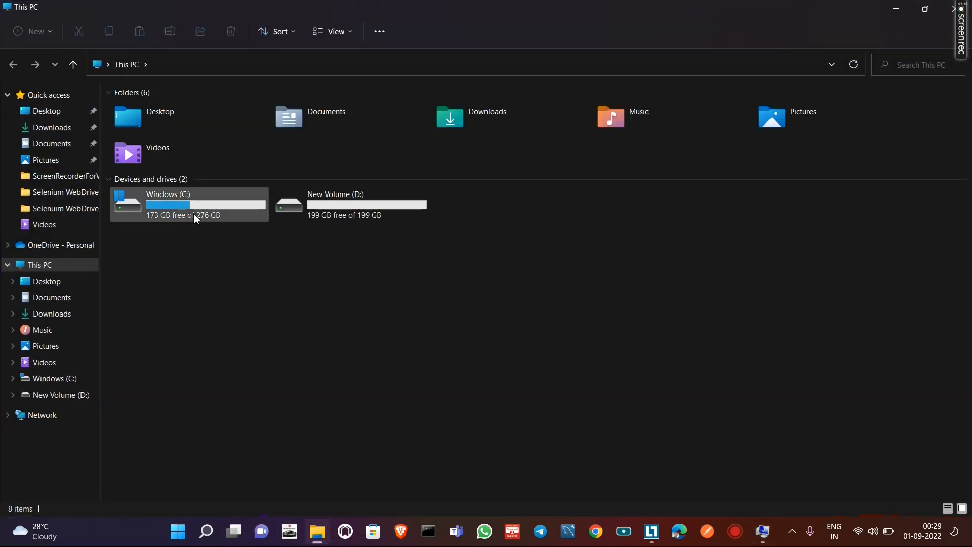
pyautogui.doubleClick(193, 213)
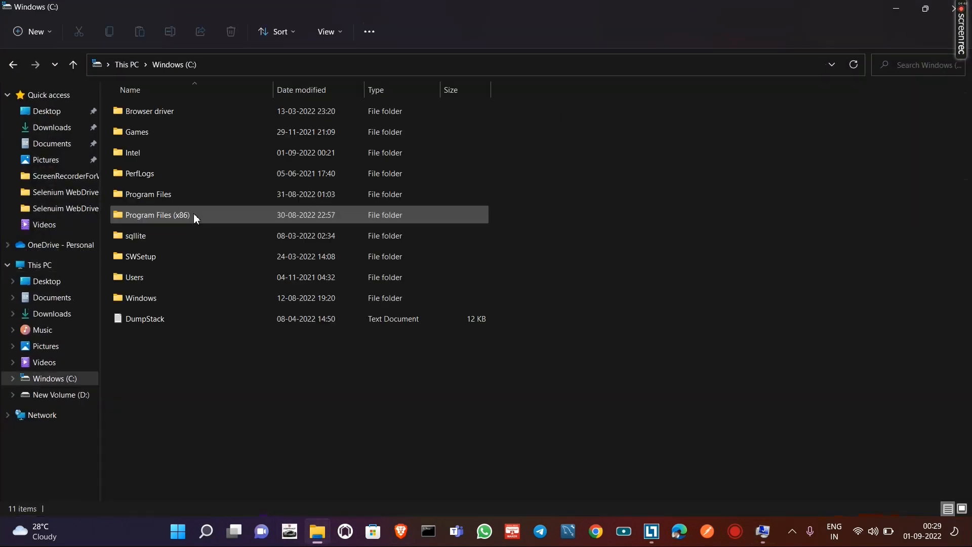
pyautogui.doubleClick(200, 197)
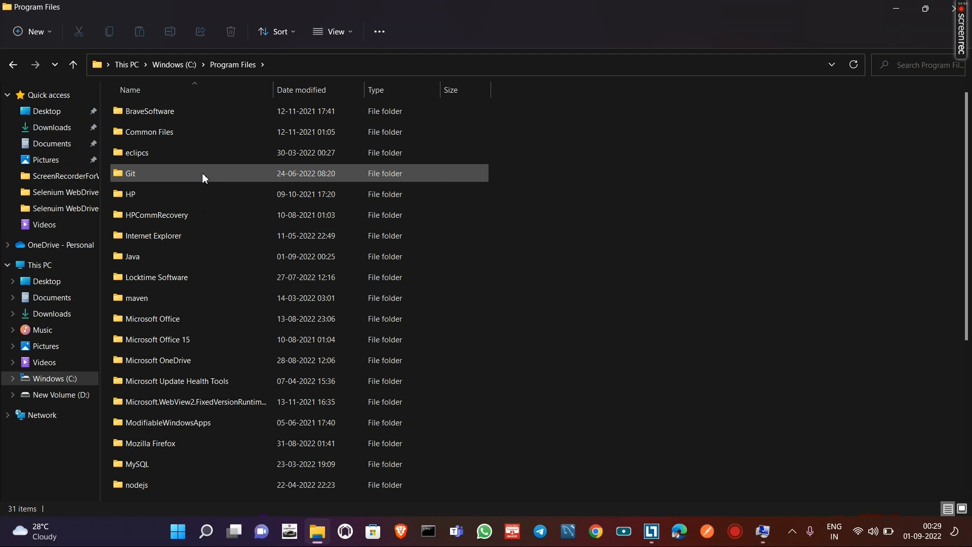
pyautogui.doubleClick(190, 256)
pyautogui.doubleClick(242, 131)
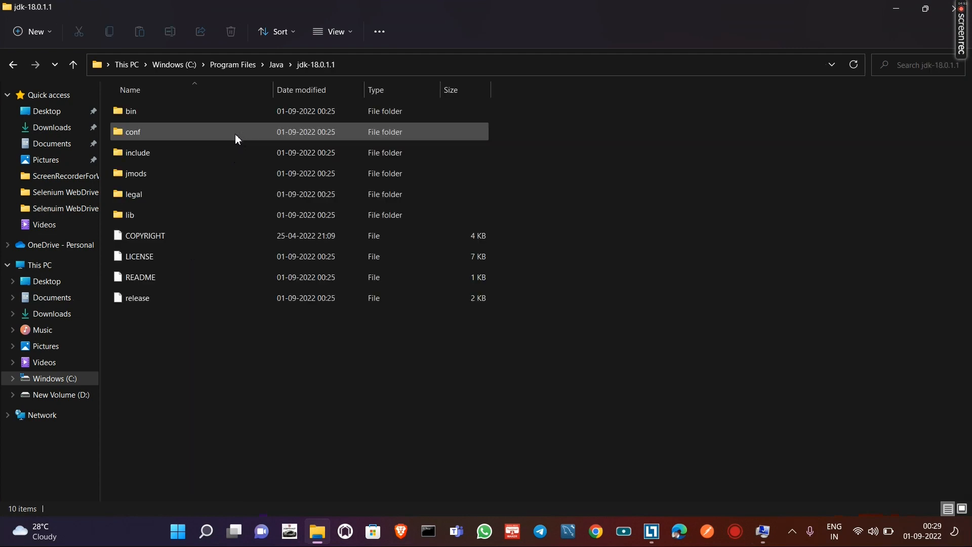
pyautogui.click(367, 65)
pyautogui.hotkey('ctrl', 'c')
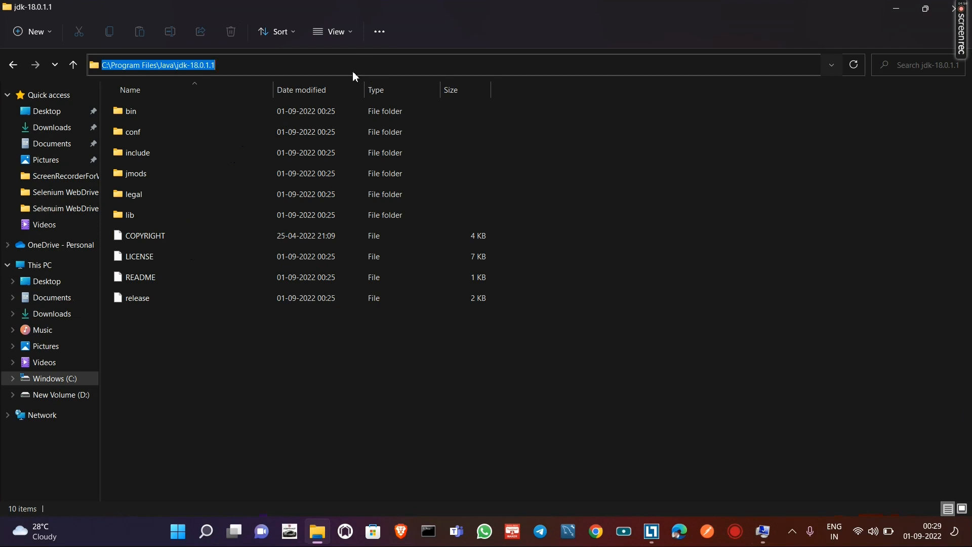
pyautogui.click(889, 12)
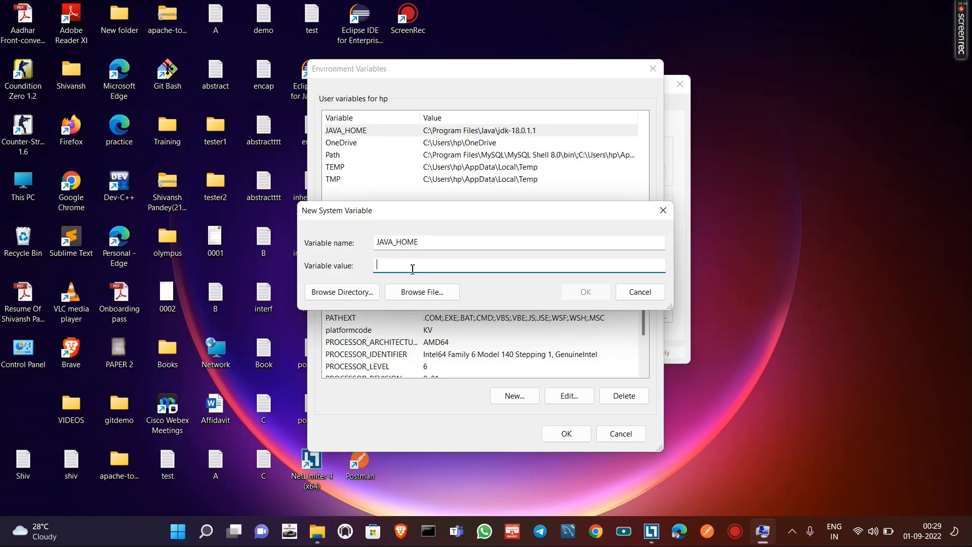
# - Set the JAVA_HOME value to C:\Program Files\Java\jdk-18.0.1.1 and confirm the variable, Environment Variables and System Properties dialogs
pyautogui.hotkey('ctrl', 'v')
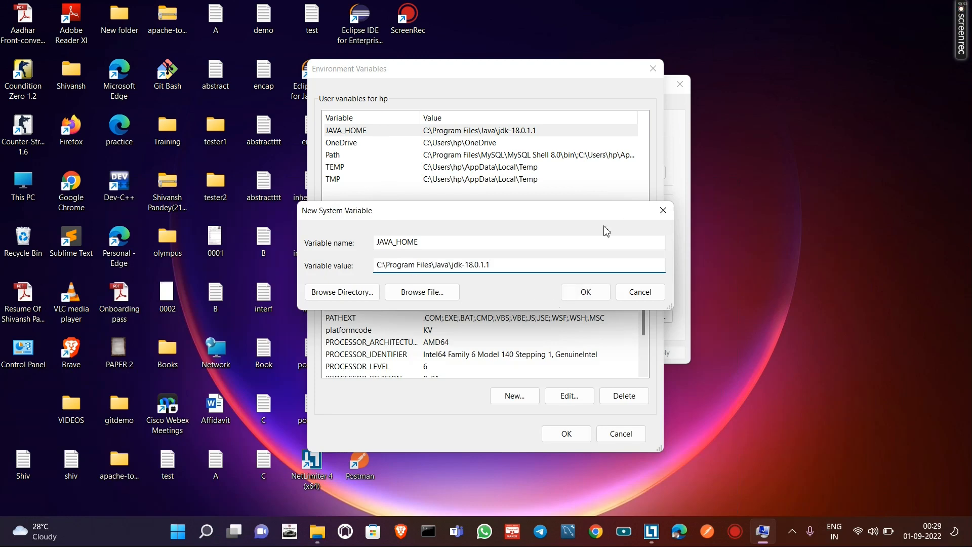
pyautogui.click(599, 299)
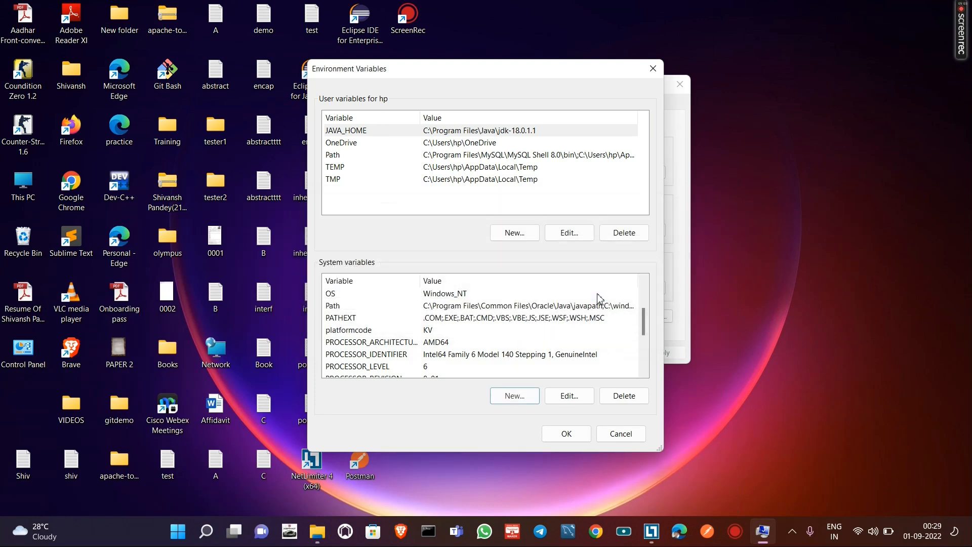
pyautogui.click(567, 434)
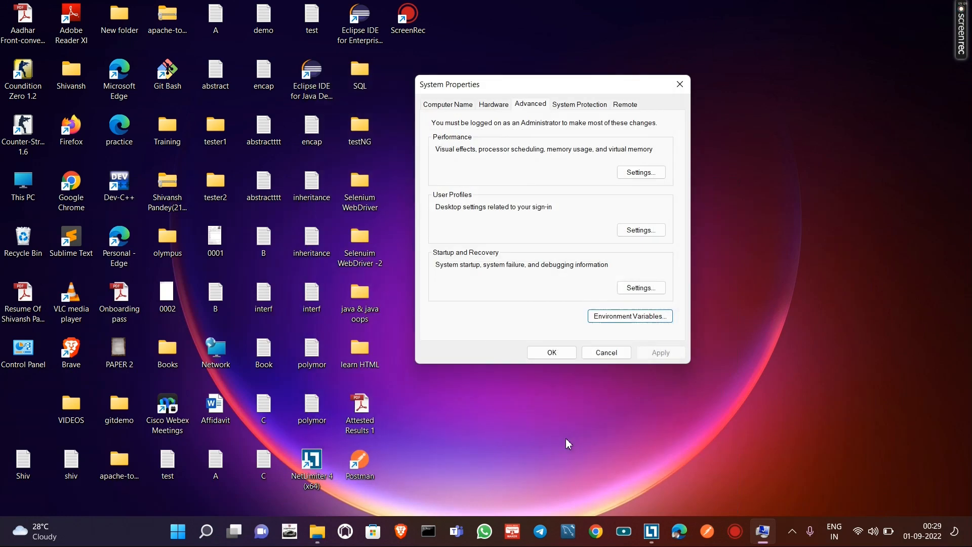
pyautogui.click(551, 353)
pyautogui.rightClick(503, 171)
pyautogui.click(537, 227)
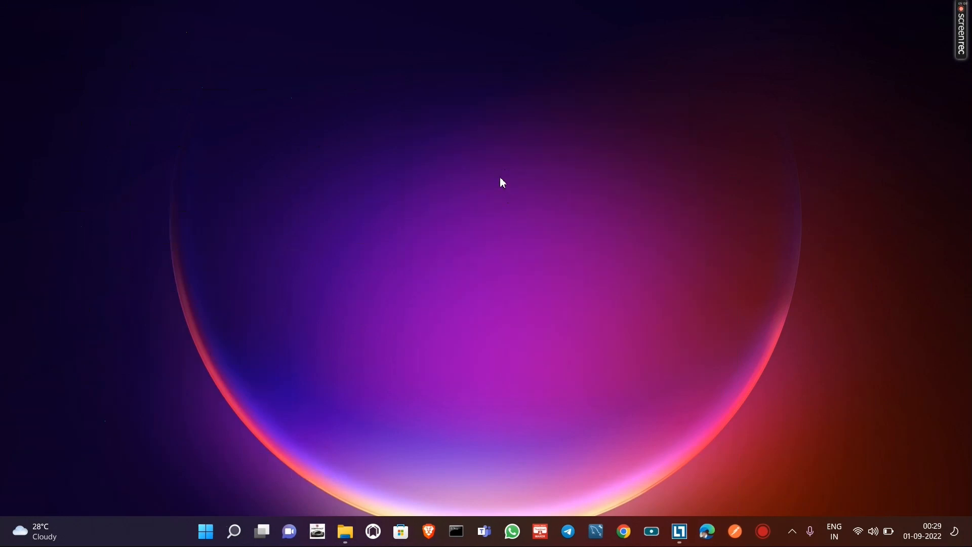
pyautogui.rightClick(500, 172)
pyautogui.click(553, 229)
pyautogui.rightClick(503, 165)
pyautogui.click(560, 218)
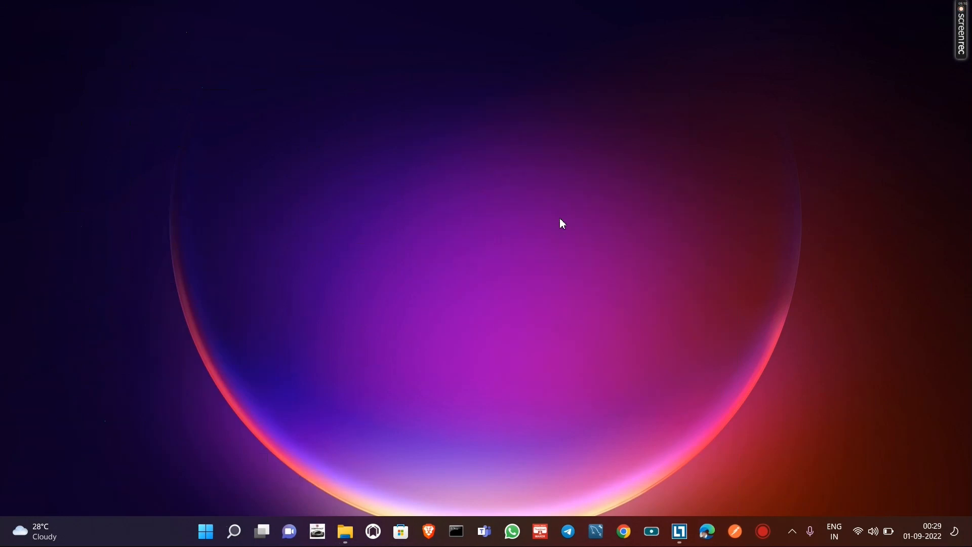